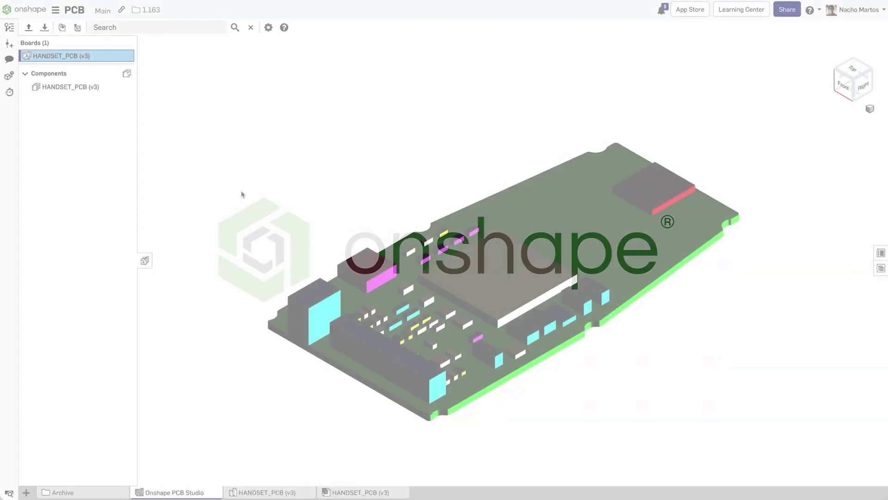
# Step: Re-import the board from both updated HANDSET_PCB files in the Handset > New folder
pyautogui.click(28, 27)
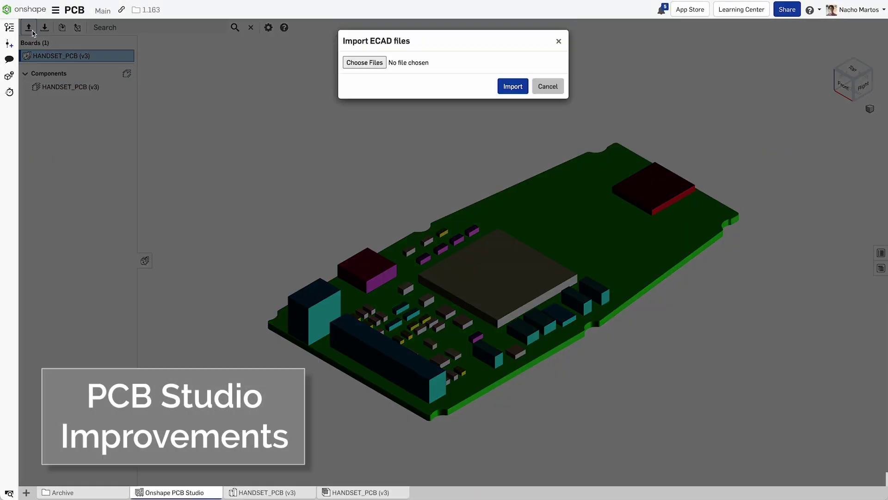
pyautogui.click(364, 66)
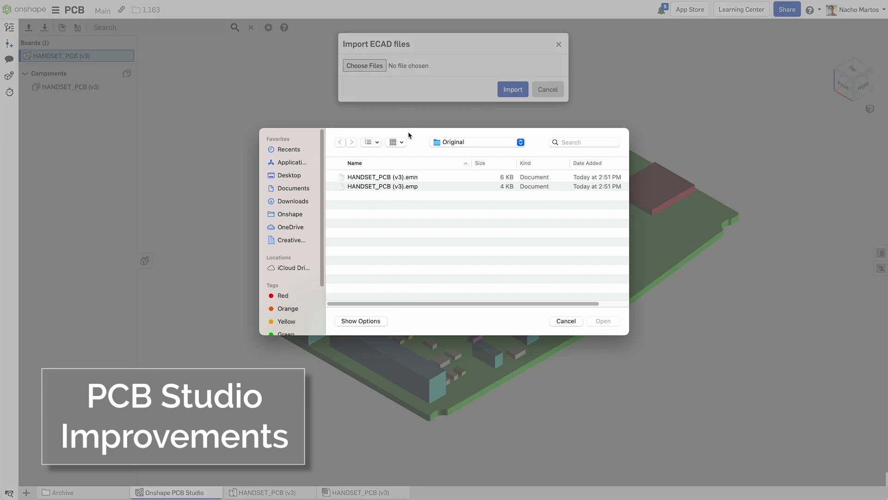
pyautogui.click(496, 147)
pyautogui.click(495, 152)
pyautogui.click(406, 179)
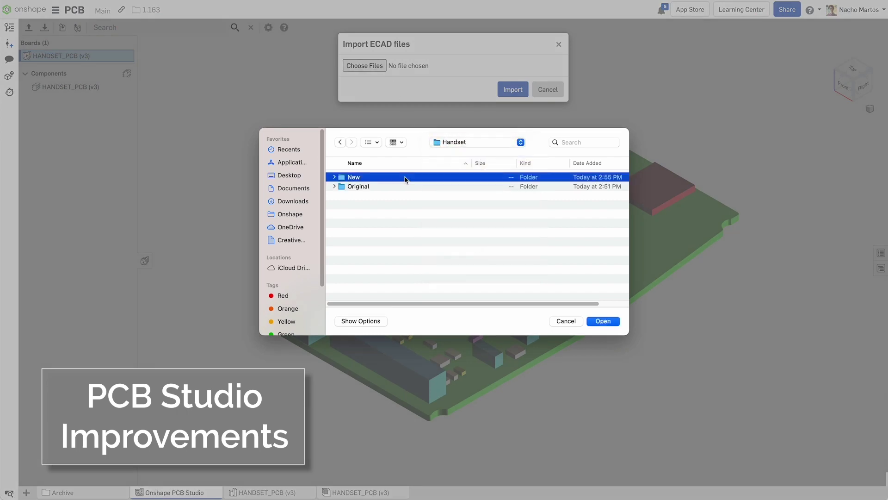
pyautogui.doubleClick(405, 178)
pyautogui.click(406, 186)
pyautogui.keyDown('shift'); pyautogui.click(407, 177); pyautogui.keyUp('shift')
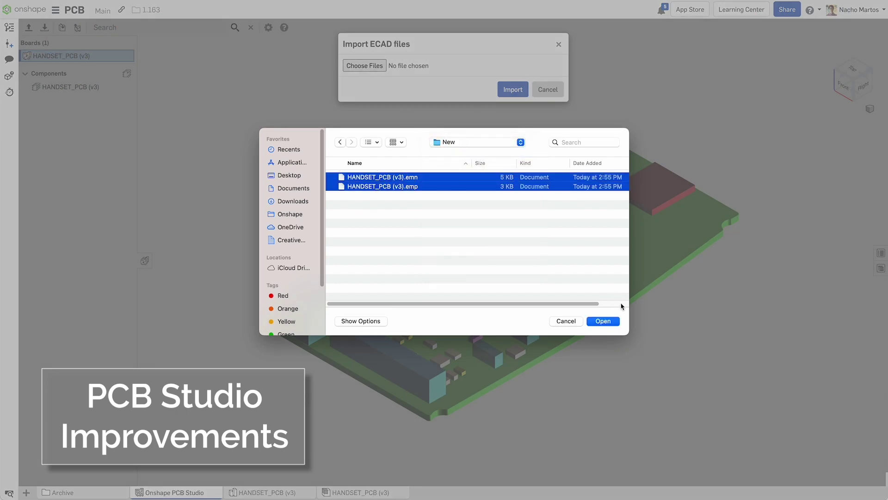
pyautogui.click(602, 321)
pyautogui.click(512, 89)
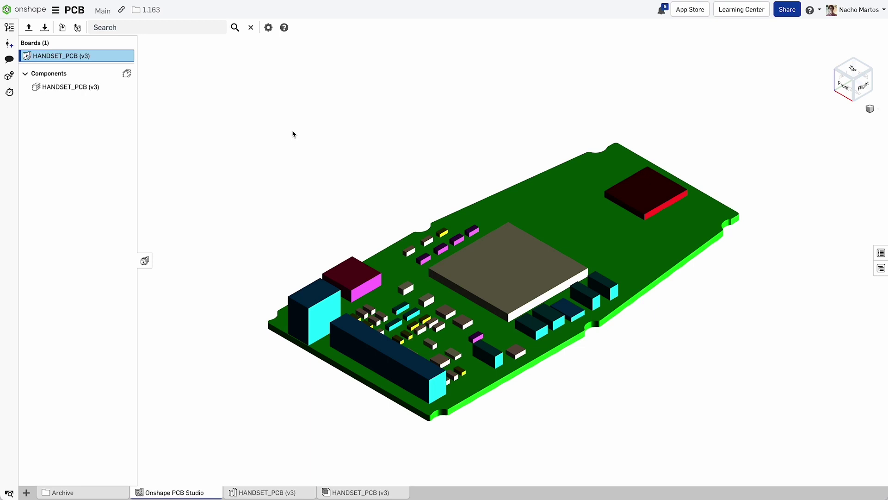
# Step: Update the existing HANDSET_PCB (v3) assembly with Board and Components, then open it
pyautogui.click(76, 28)
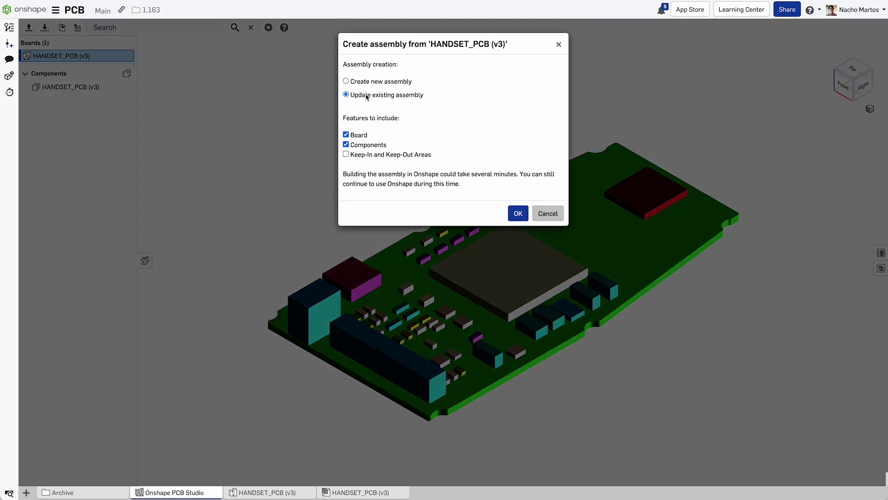
pyautogui.click(517, 213)
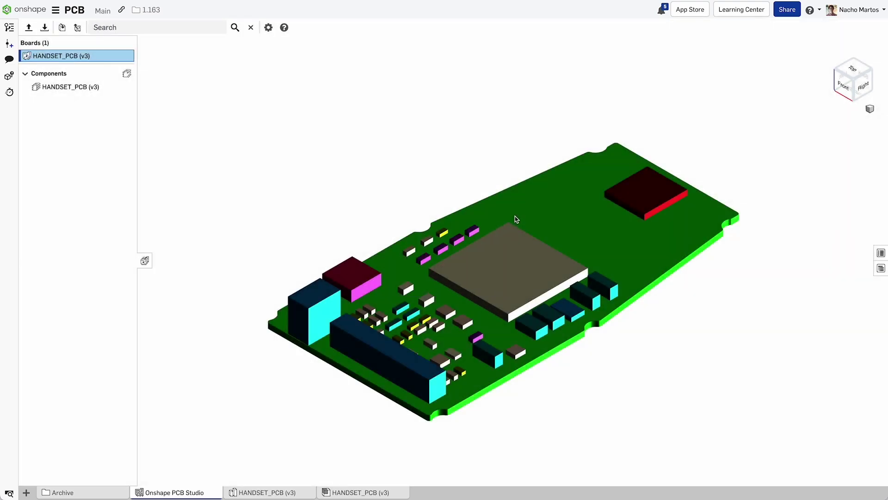
pyautogui.click(383, 492)
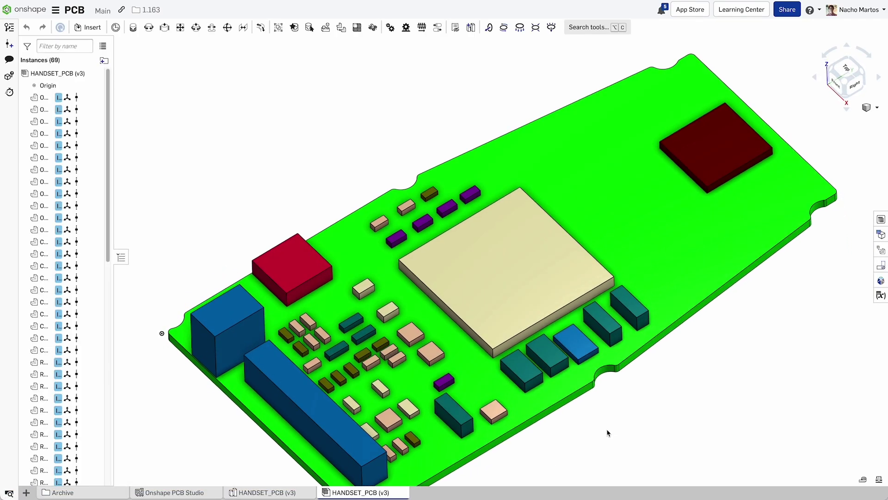
# Step: Widen the suspension assembly's instance list so full part names show
pyautogui.click(200, 489)
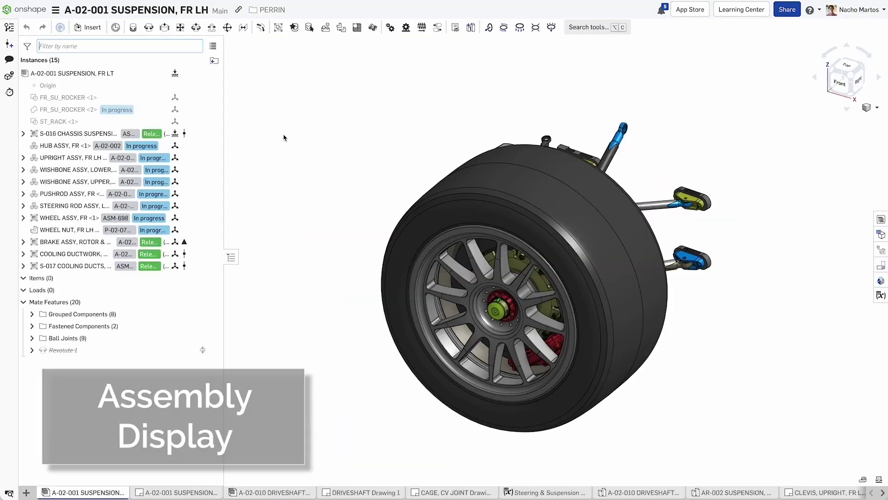
pyautogui.moveTo(184, 267)
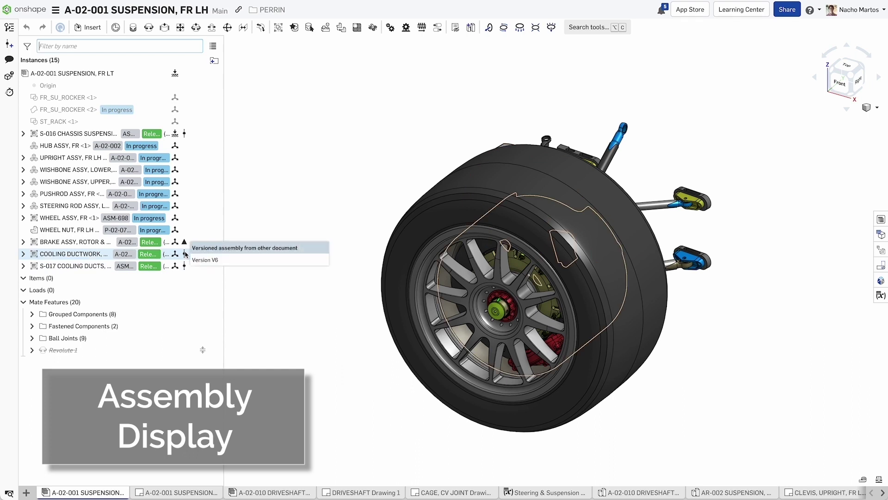
pyautogui.moveTo(185, 243)
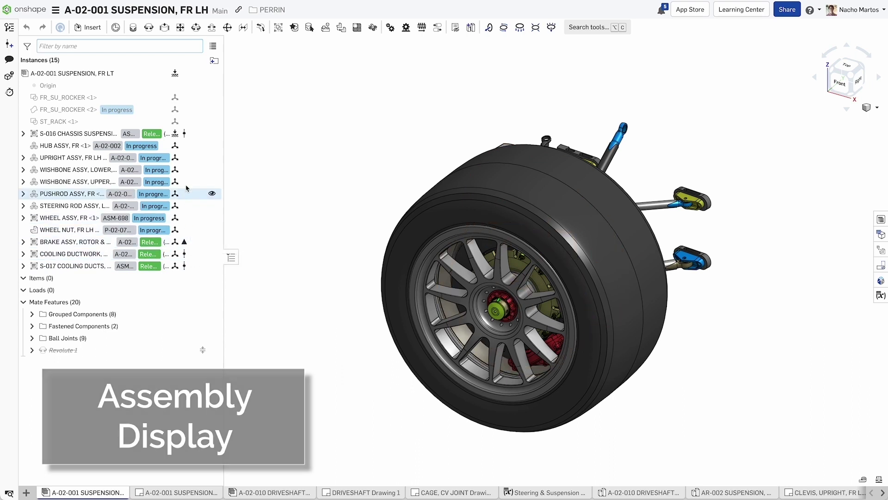
pyautogui.moveTo(185, 136)
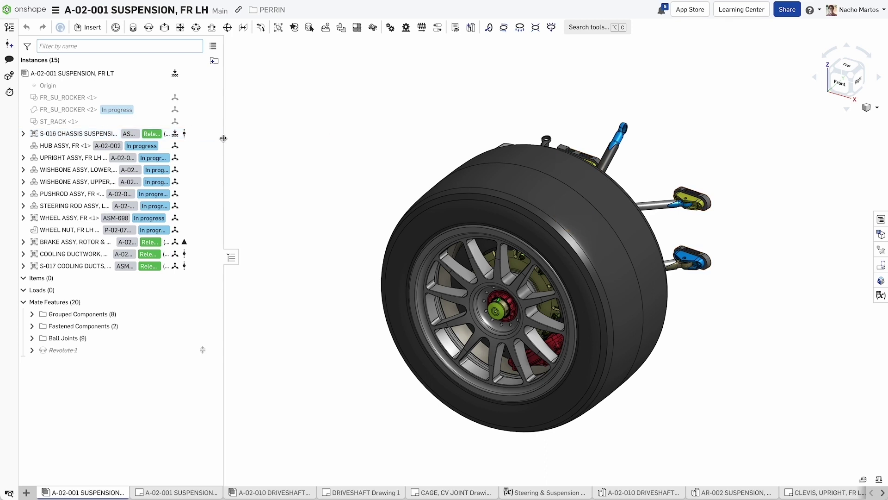
pyautogui.moveTo(224, 137); pyautogui.dragTo(291, 137)
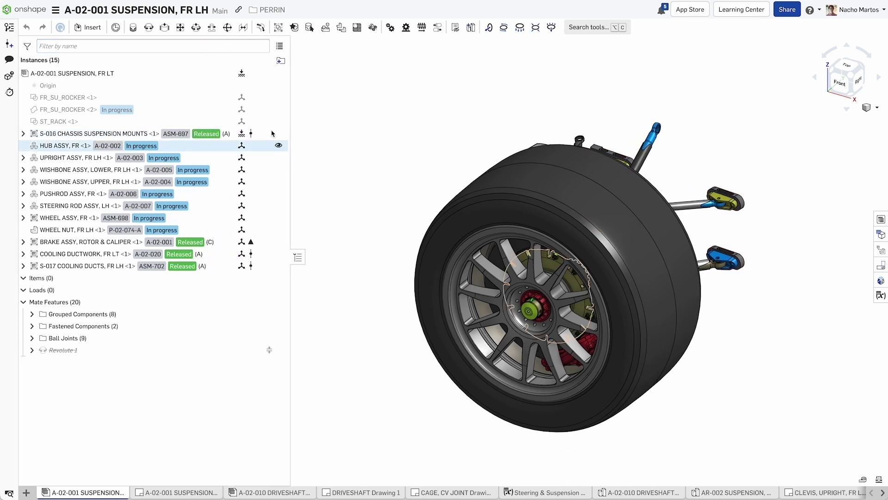
# Step: Filter the instances by :revision, trying A and B before settling on C
pyautogui.click(27, 45)
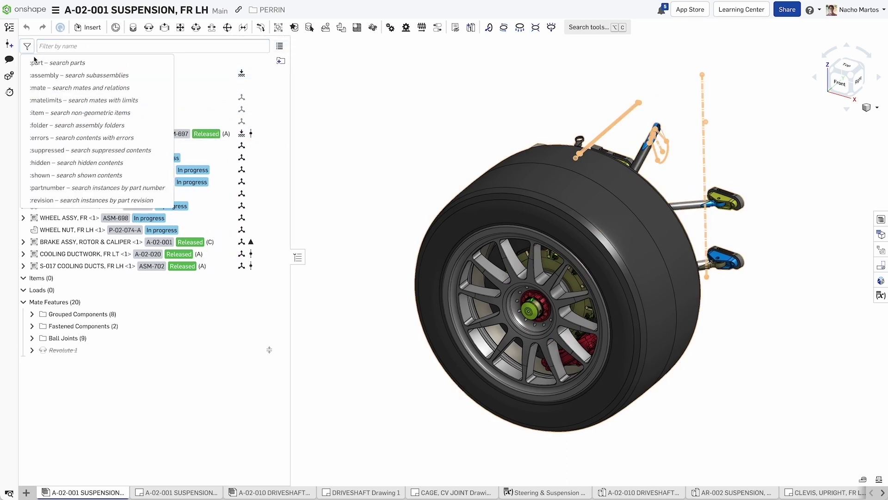
pyautogui.click(62, 200)
pyautogui.write('A')
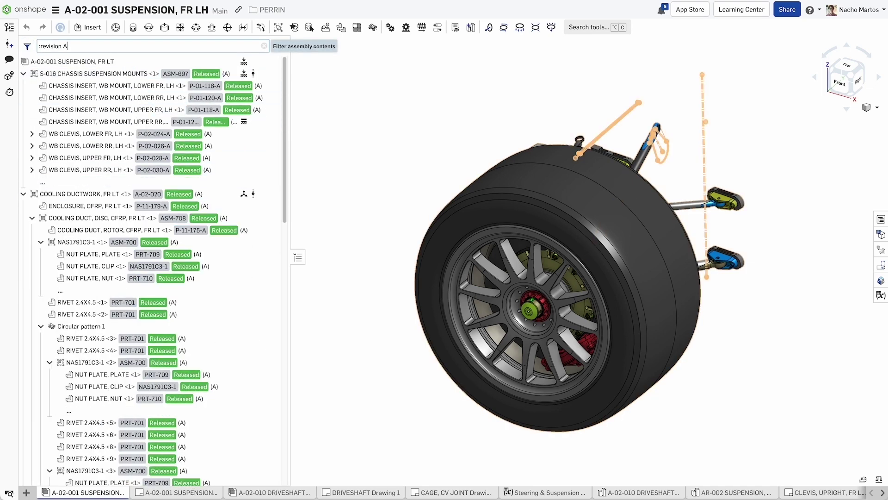
pyautogui.press('BackSpace')
pyautogui.write('B')
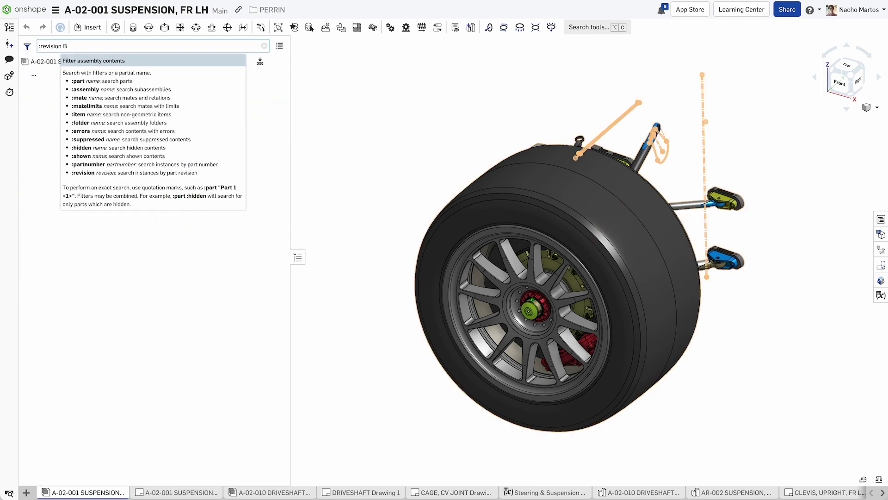
pyautogui.press('BackSpace')
pyautogui.write('C')
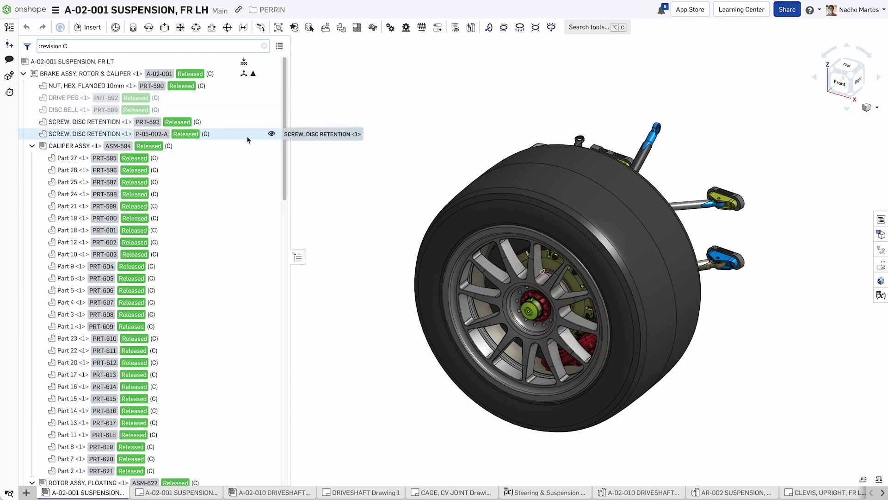
# Step: In account Preferences, turn Display instance list properties off and back on, saving each time
pyautogui.click(859, 10)
pyautogui.click(835, 27)
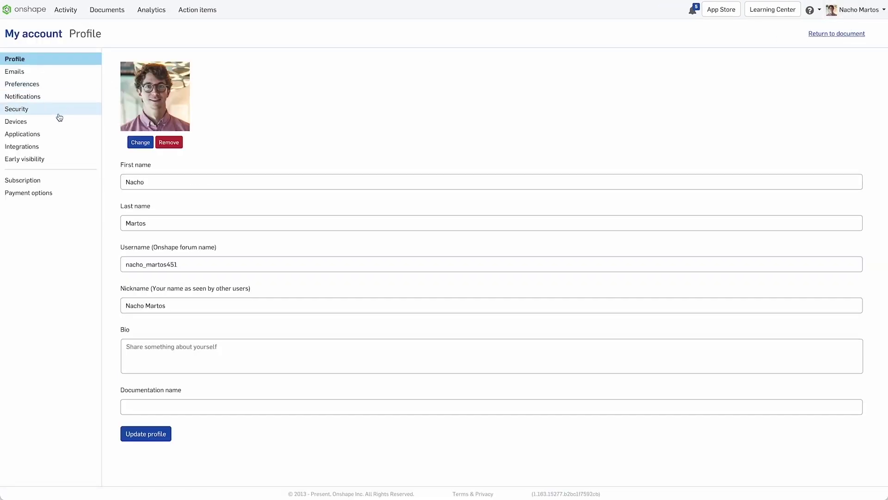
pyautogui.click(56, 86)
pyautogui.scroll(-15, 298, 128)
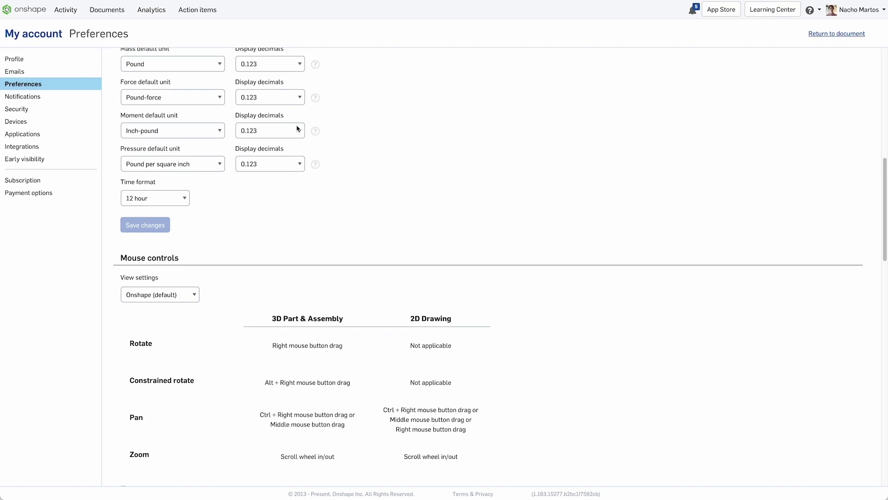
pyautogui.scroll(-2, 298, 128)
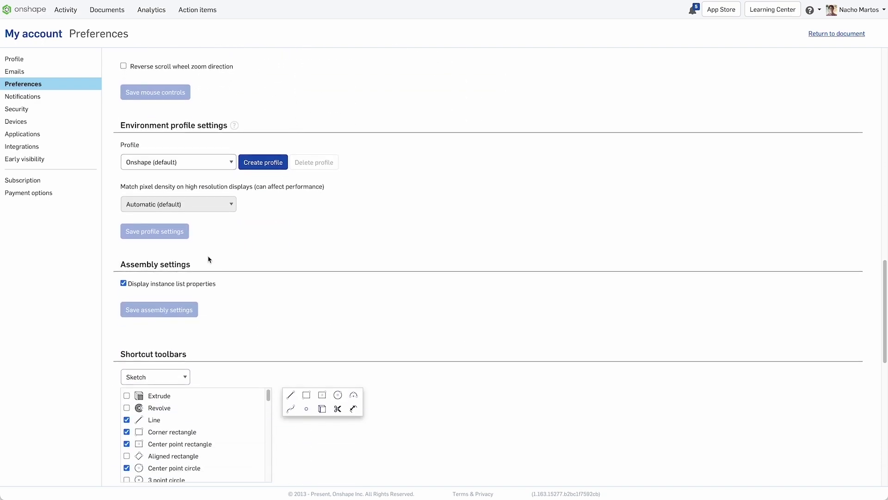
pyautogui.click(194, 285)
pyautogui.click(181, 310)
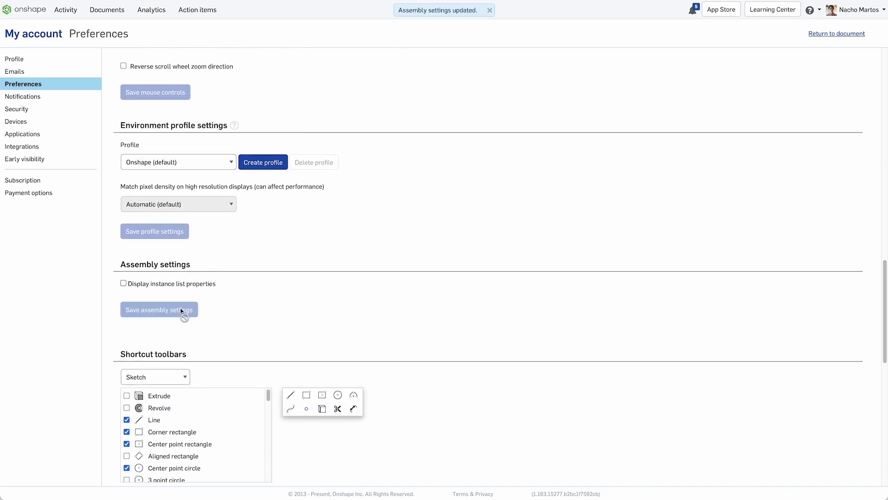
pyautogui.click(187, 284)
pyautogui.click(185, 310)
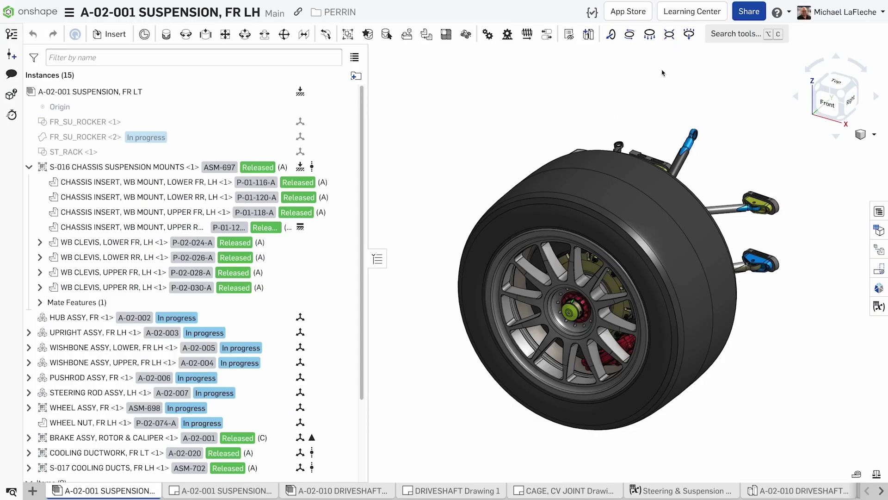
# Step: Hide, then show again, the instance list properties on the top-level suspension assembly
pyautogui.rightClick(85, 89)
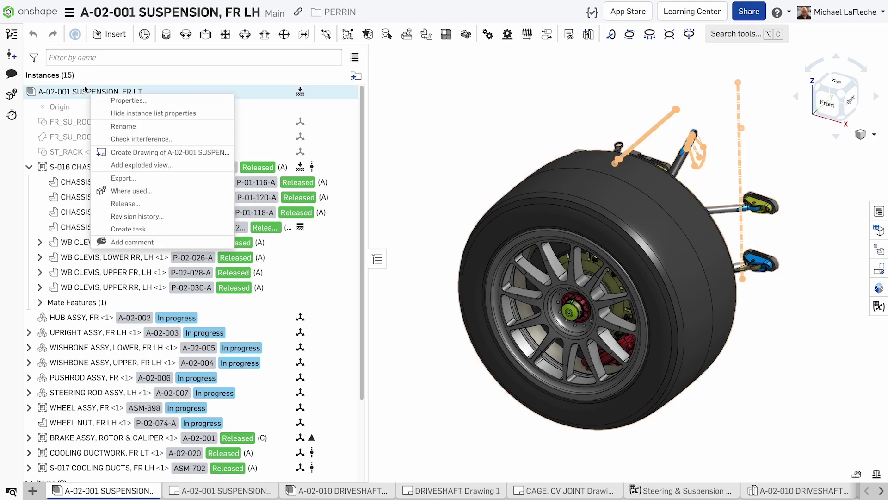
pyautogui.click(111, 113)
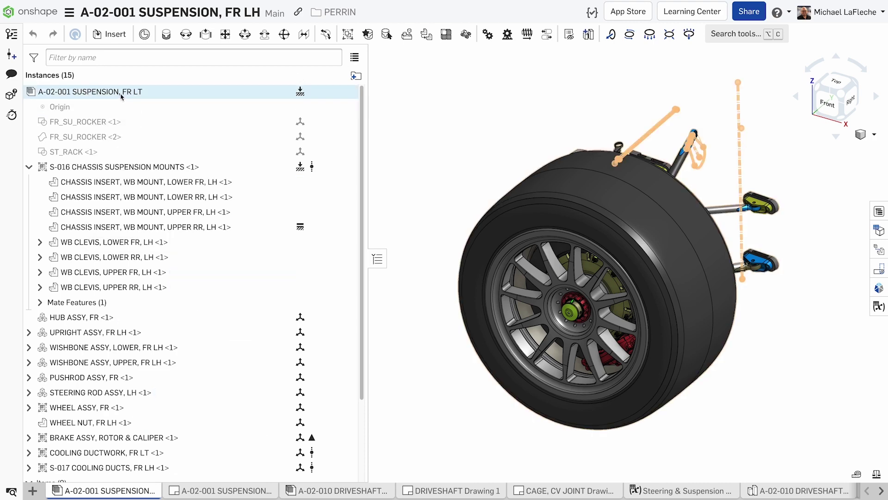
pyautogui.rightClick(122, 96)
pyautogui.click(148, 121)
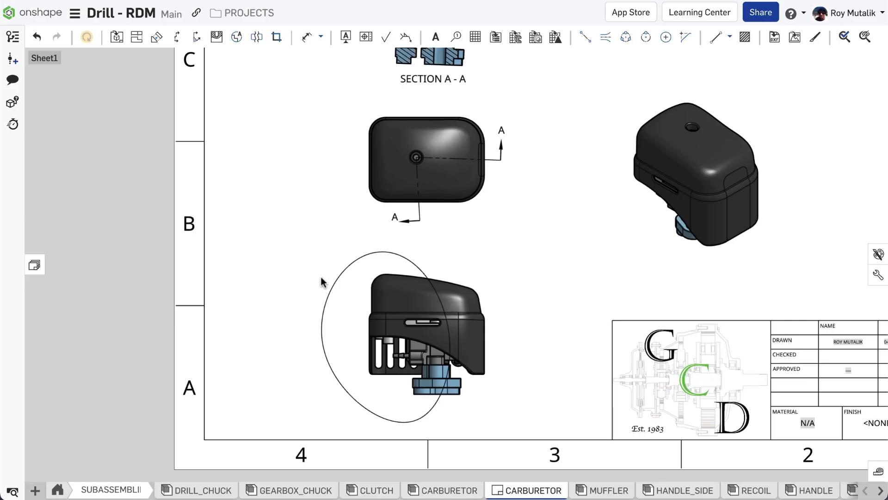
# Step: Cut a broken-out section inside the ellipse to hole-centre depth, excluding CARBURETOR and MANIFOLD
pyautogui.click(334, 279)
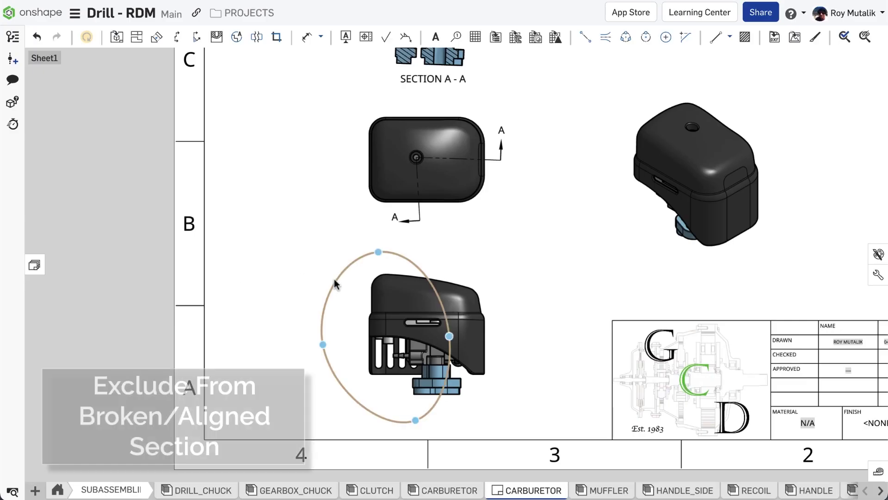
pyautogui.click(217, 36)
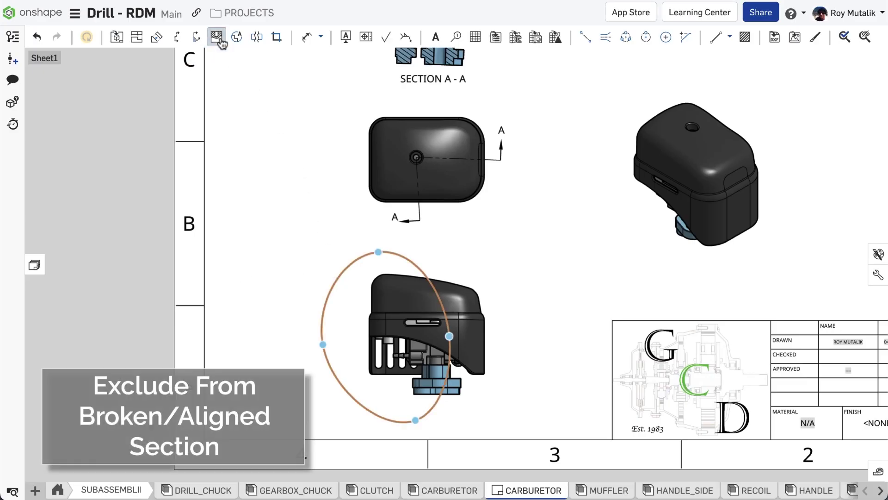
pyautogui.click(123, 147)
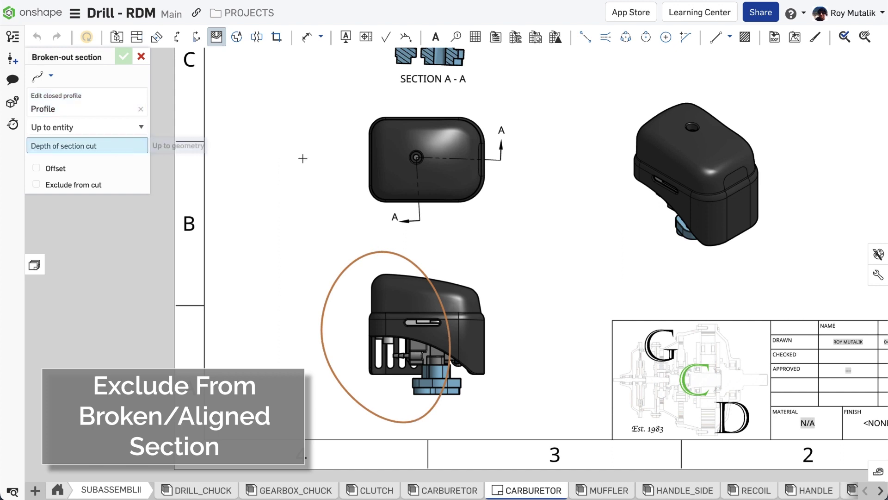
pyautogui.click(411, 158)
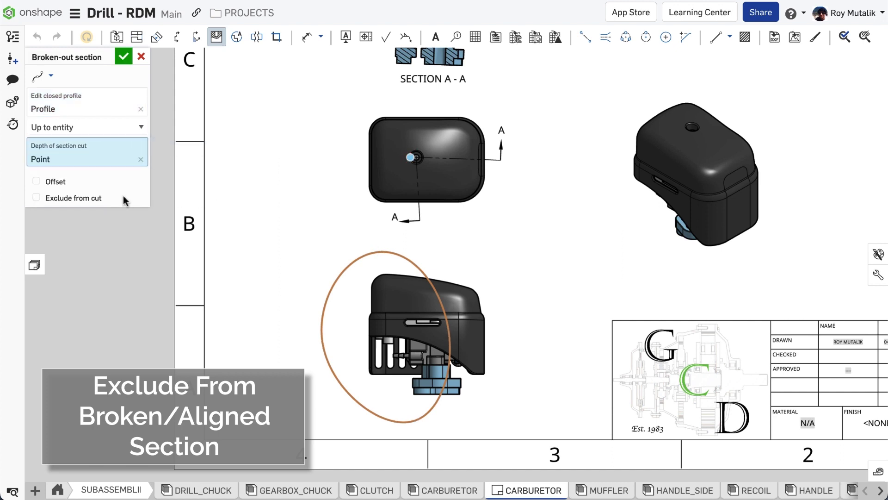
pyautogui.click(95, 198)
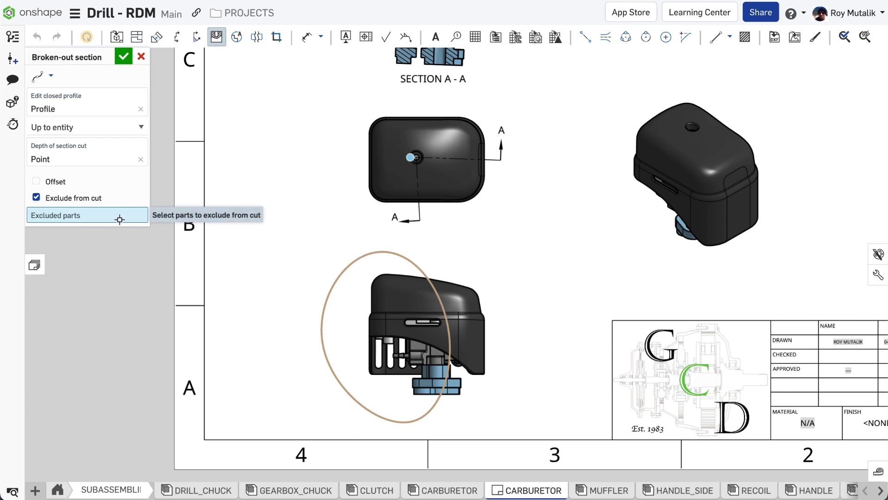
pyautogui.click(424, 363)
pyautogui.click(431, 374)
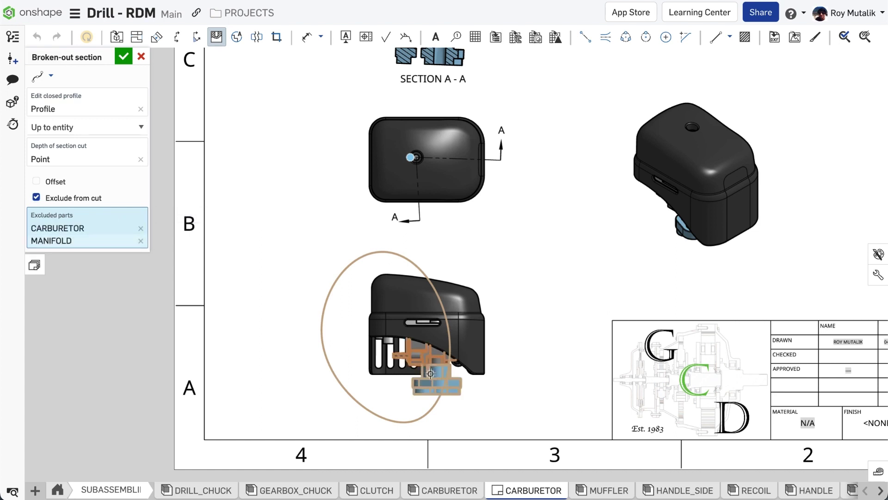
pyautogui.click(124, 57)
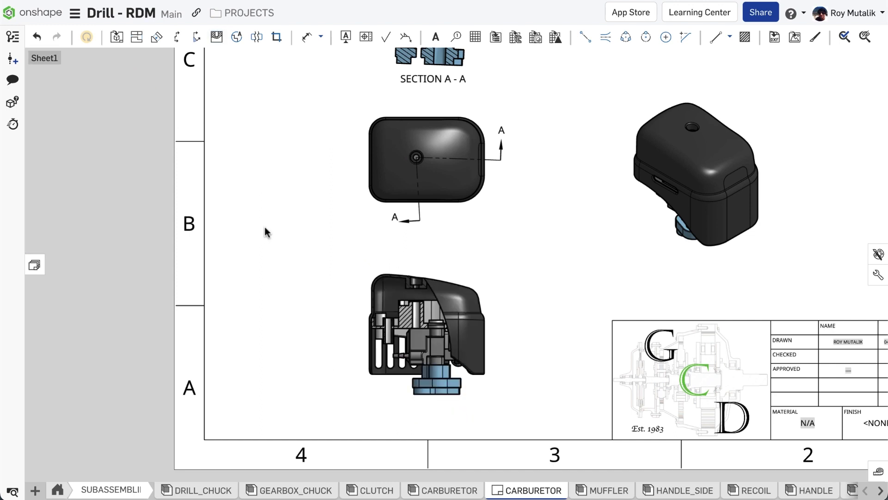
# Step: Edit the SECTION A-A aligned section to exclude CARBURETOR and MANIFOLD from its cut
pyautogui.moveTo(556, 99); pyautogui.dragTo(498, 313, button='middle')
pyautogui.rightClick(418, 273)
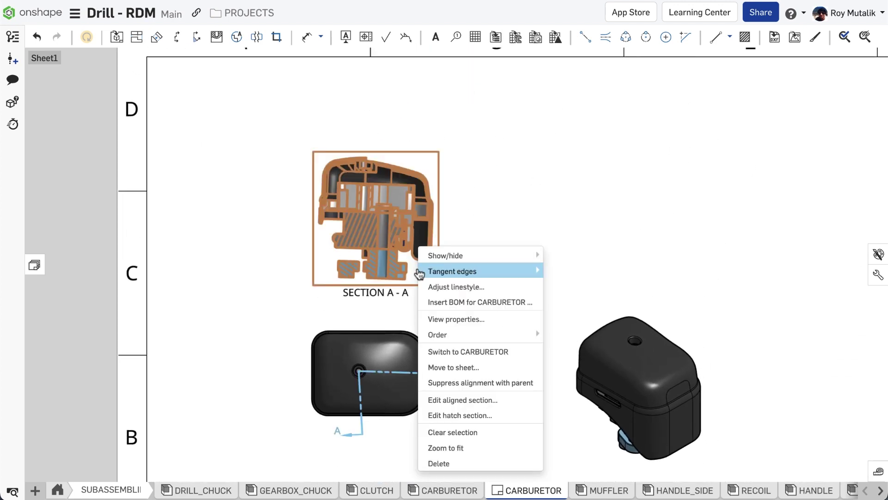
pyautogui.click(460, 398)
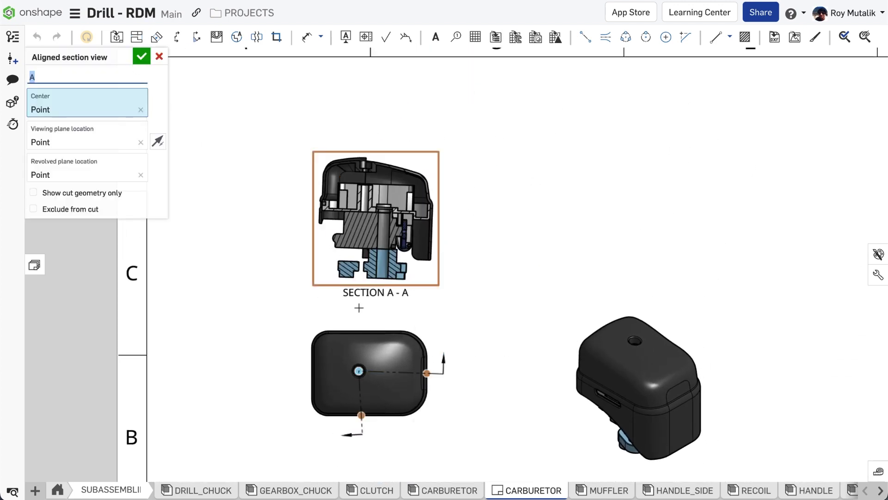
pyautogui.click(68, 209)
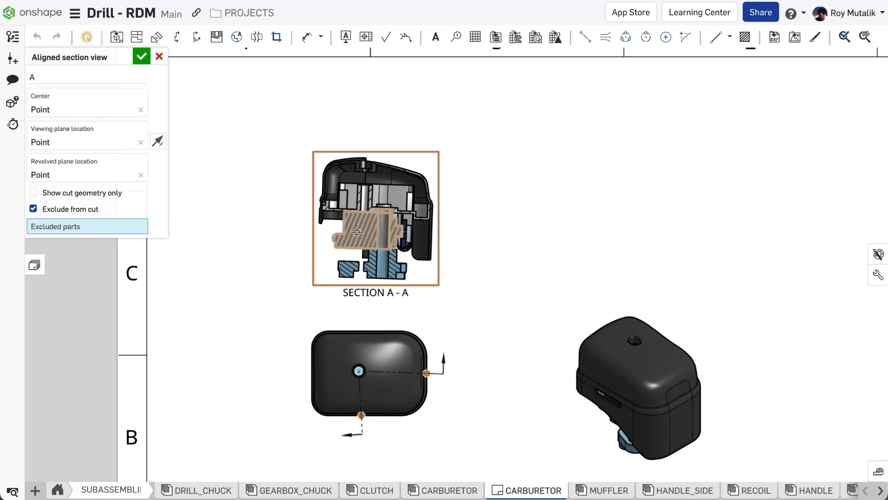
pyautogui.click(359, 234)
pyautogui.click(379, 266)
pyautogui.click(141, 57)
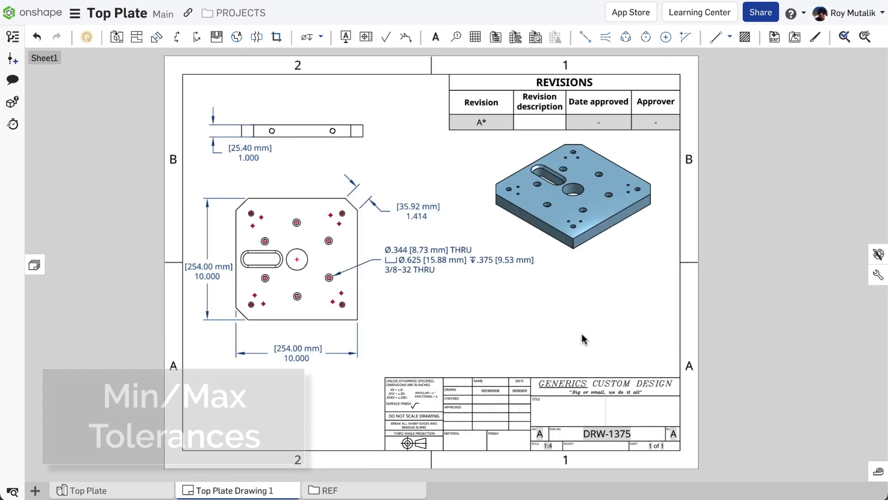
# Step: Give the 35.92 mm corner dimension a MIN tolerance
pyautogui.click(430, 209)
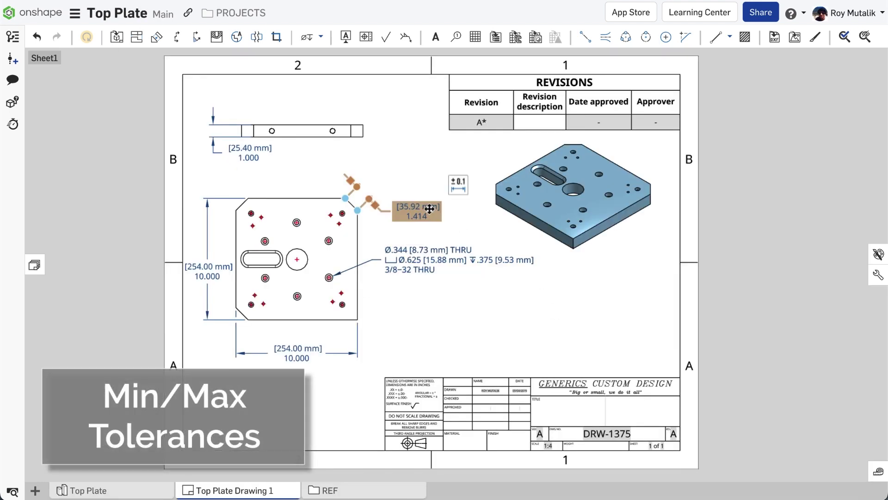
pyautogui.click(458, 184)
pyautogui.click(562, 238)
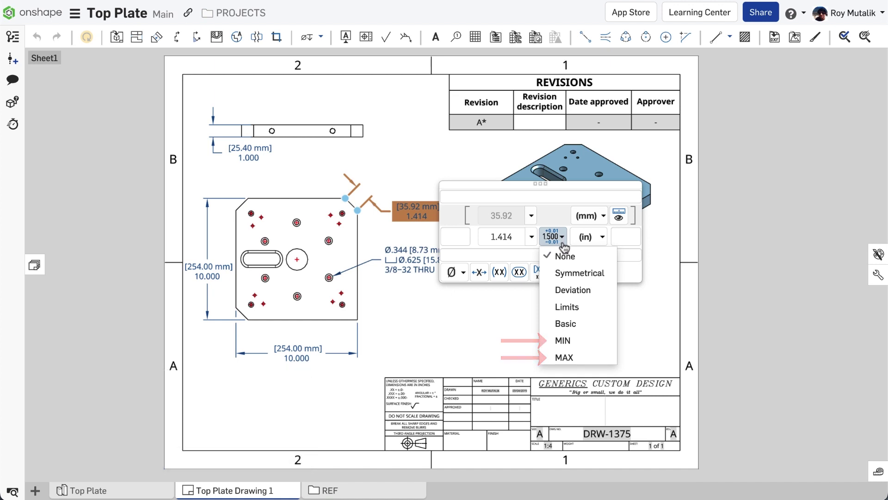
pyautogui.click(587, 339)
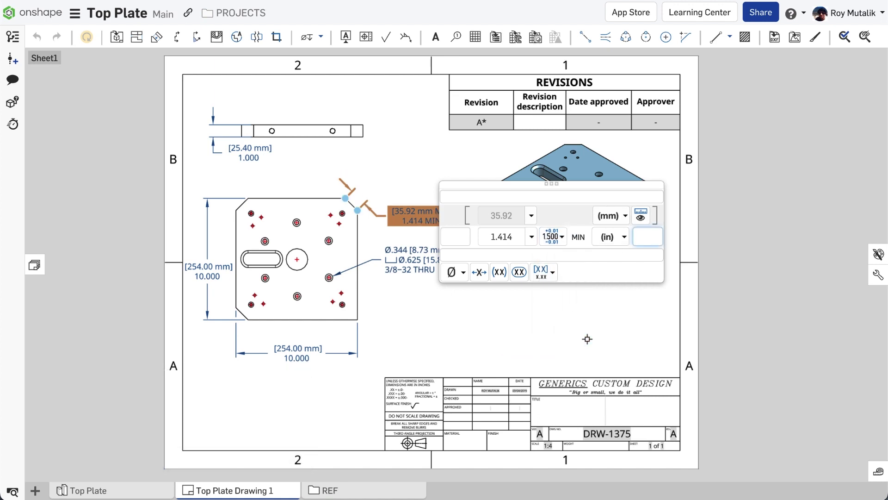
pyautogui.click(587, 339)
# Step: Override the hole callout's precision/tolerance and apply a MAX tolerance to its diameter
pyautogui.click(463, 259)
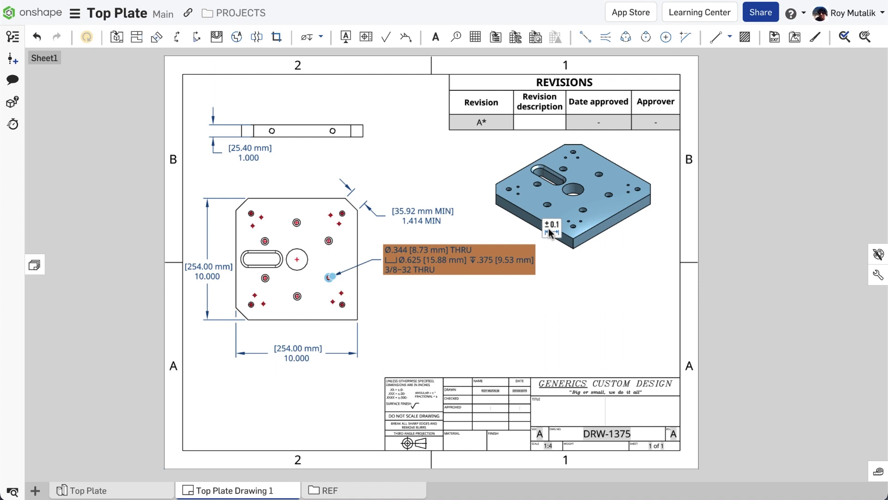
pyautogui.click(549, 232)
pyautogui.click(624, 324)
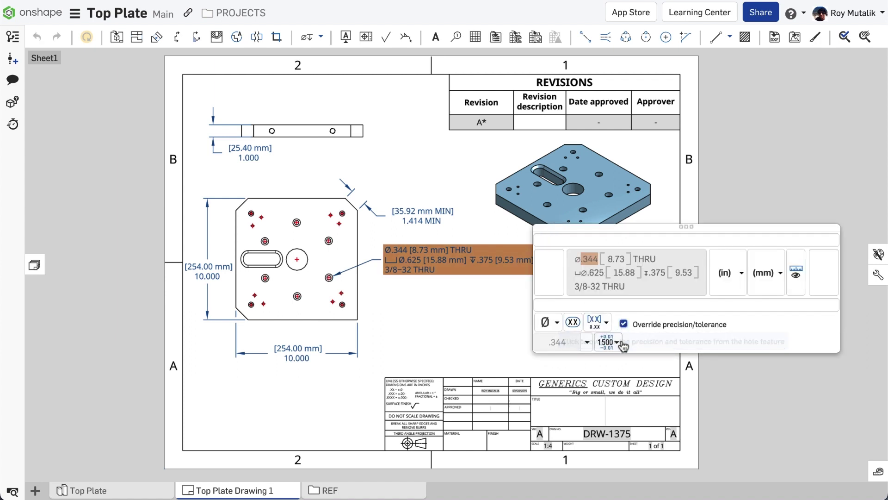
pyautogui.click(615, 342)
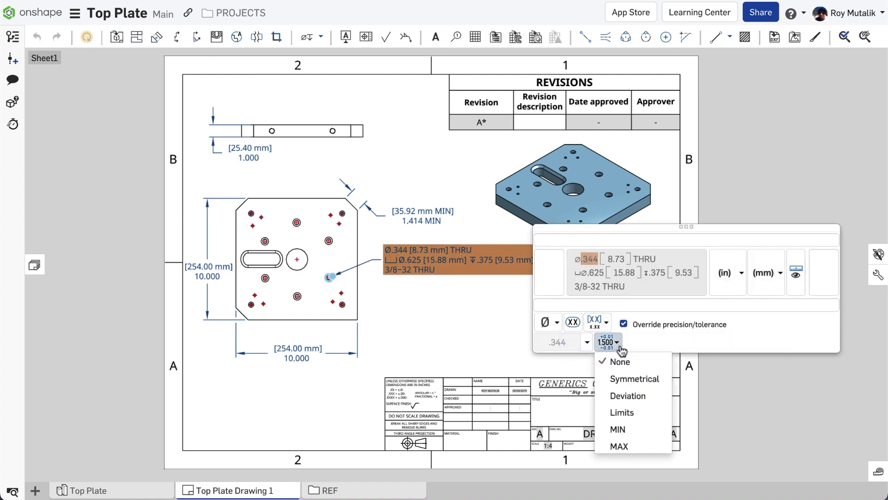
pyautogui.click(655, 453)
pyautogui.click(463, 330)
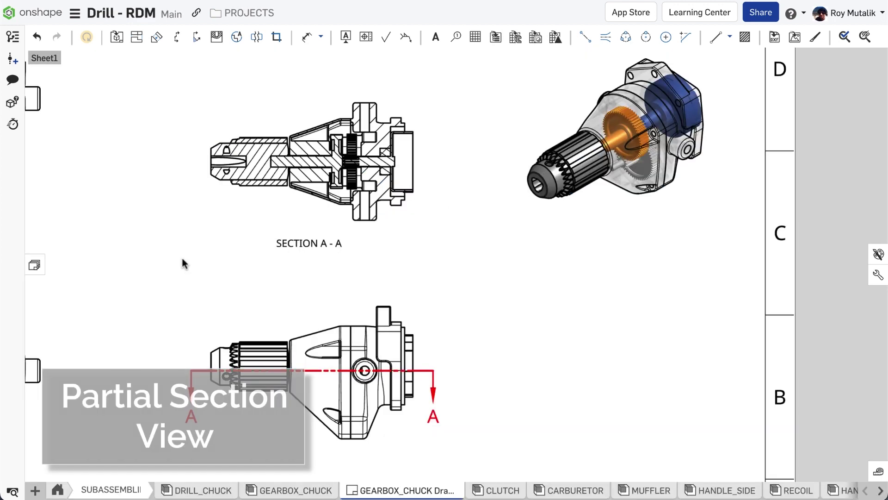
pyautogui.click(192, 370)
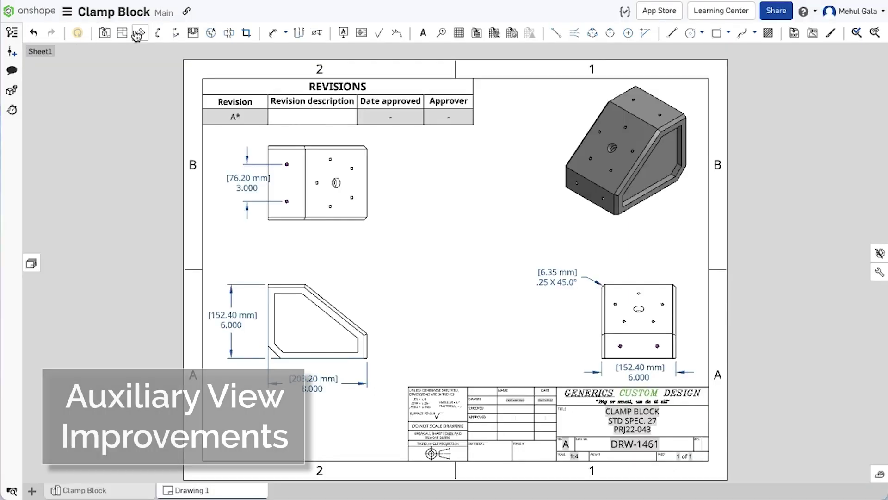
# Step: Project an auxiliary view from the slanted edge and move Auxiliary A-A down and right
pyautogui.click(140, 32)
pyautogui.click(330, 308)
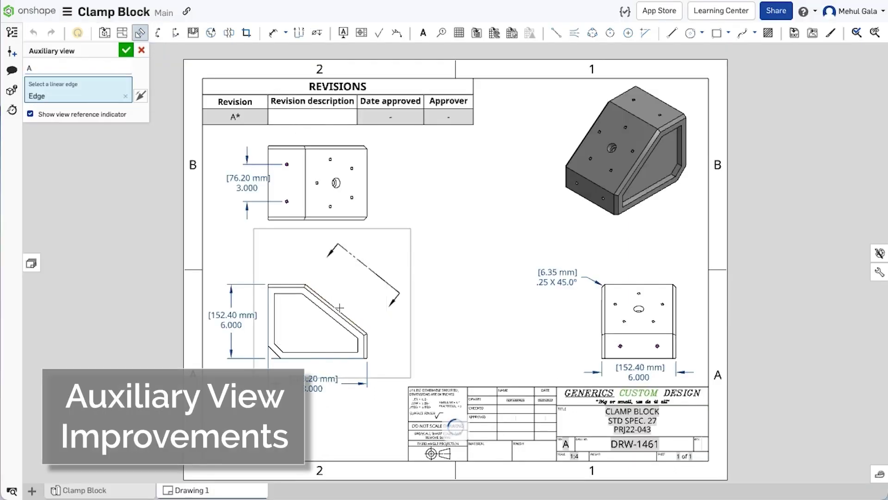
pyautogui.click(470, 234)
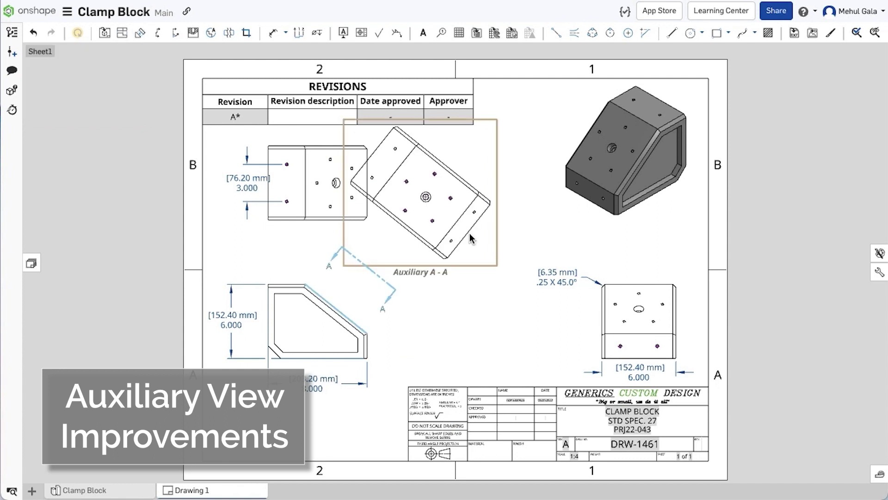
pyautogui.rightClick(470, 213)
pyautogui.click(502, 329)
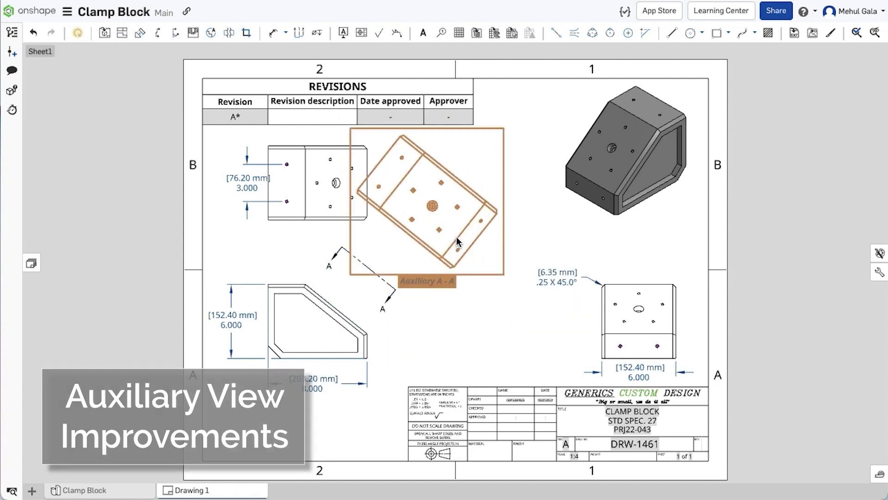
pyautogui.moveTo(457, 237); pyautogui.dragTo(476, 268)
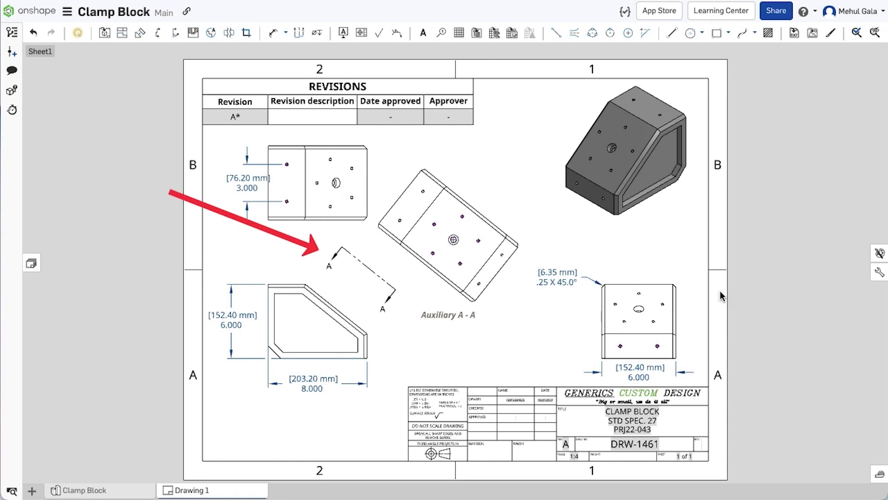
# Step: In Drawing properties, show the auxiliary view reference as an arrow with red viewing lines
pyautogui.click(879, 273)
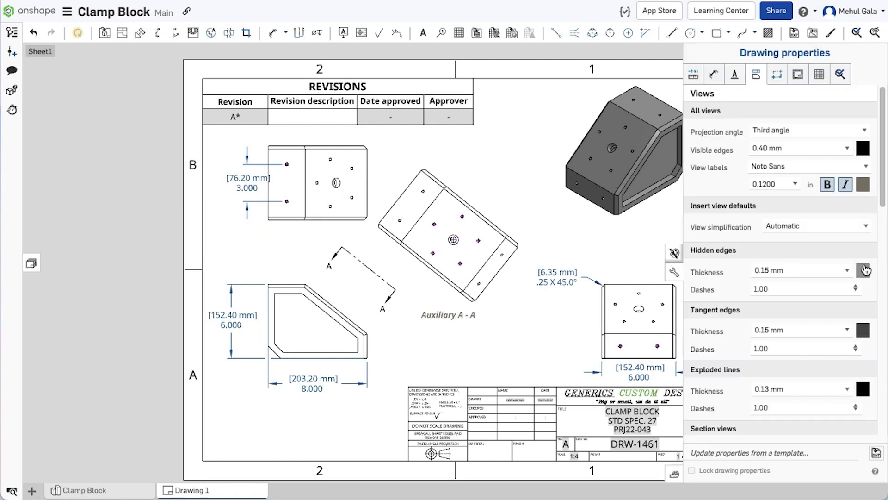
pyautogui.scroll(-6, 798, 310)
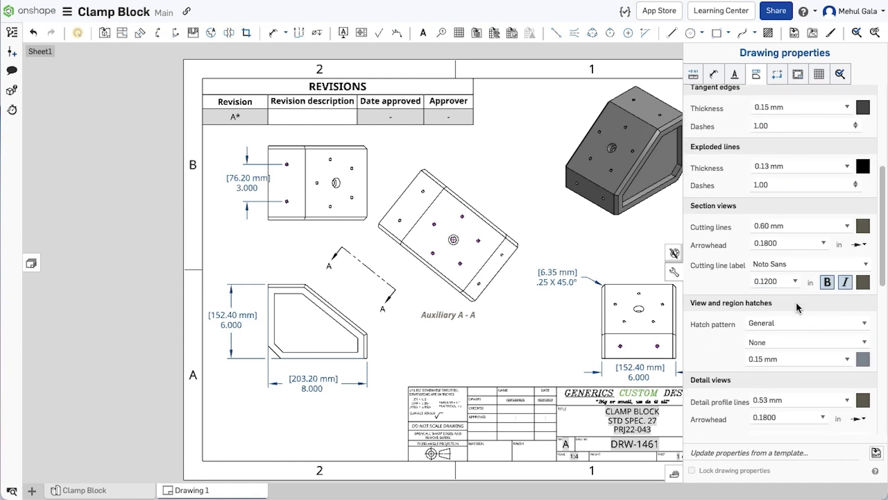
pyautogui.scroll(-4, 797, 310)
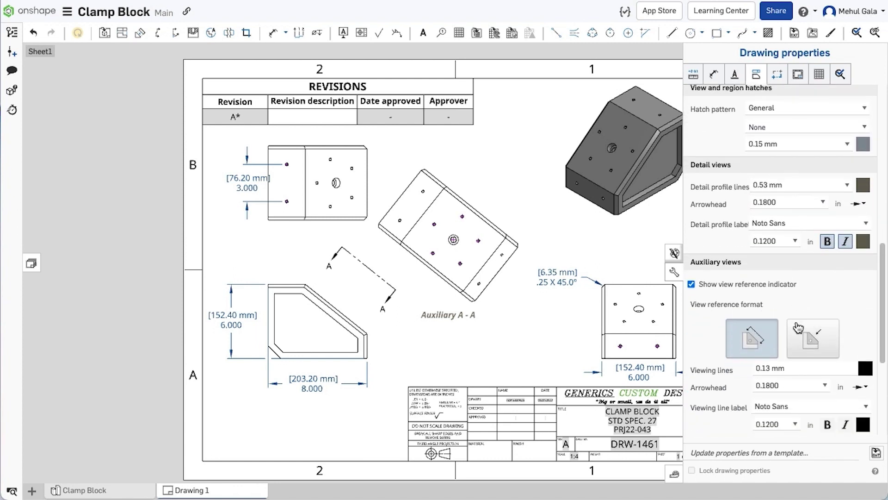
pyautogui.click(803, 336)
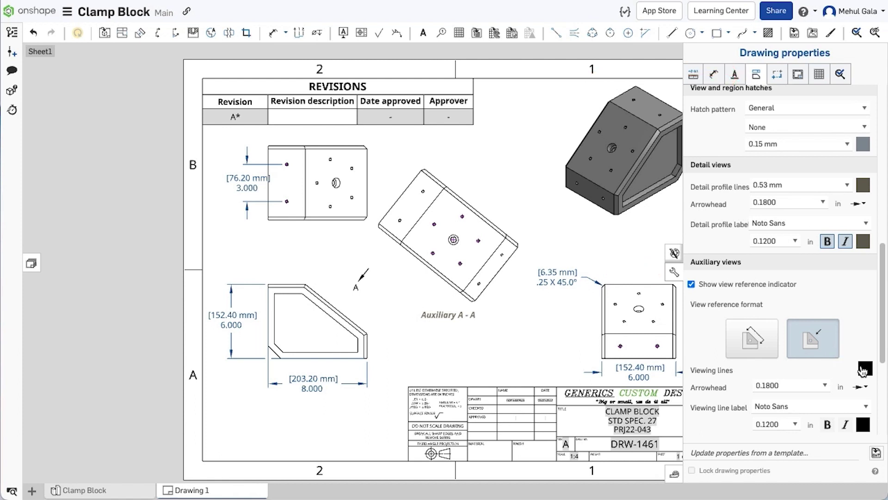
pyautogui.click(863, 369)
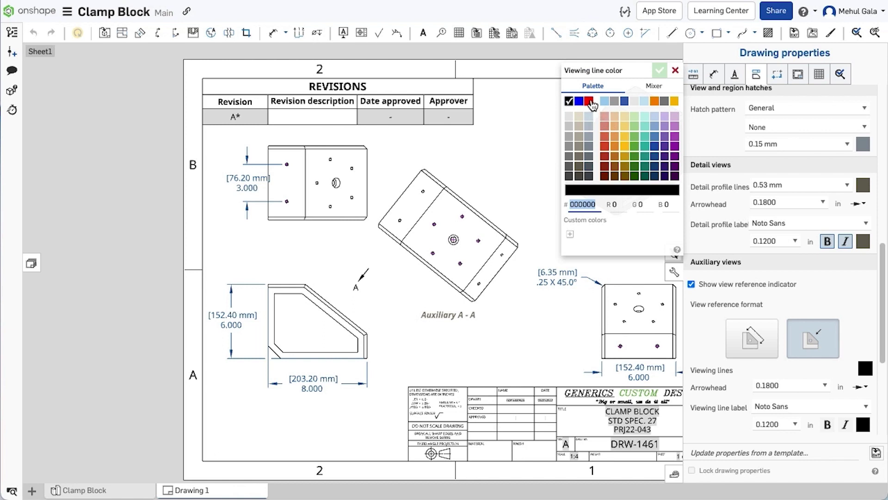
pyautogui.click(589, 101)
pyautogui.click(659, 70)
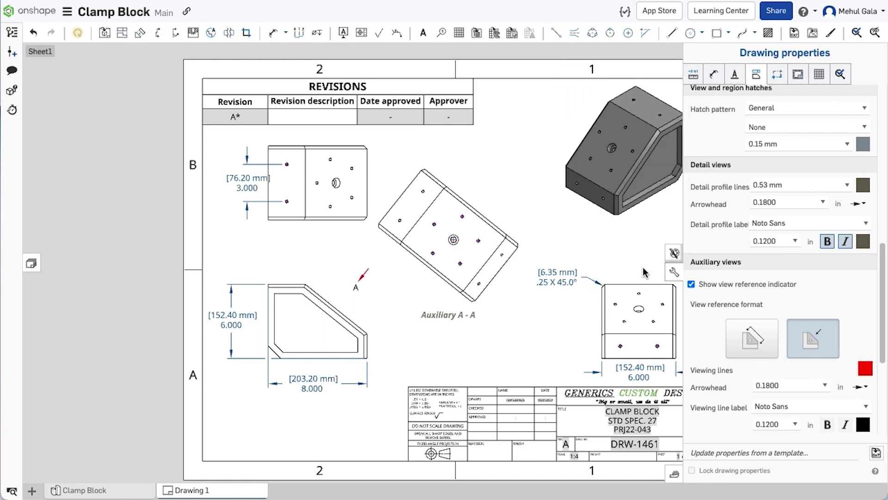
# Step: Set the auxiliary view label style to A and enter A as the label suffix
pyautogui.scroll(-3, 725, 334)
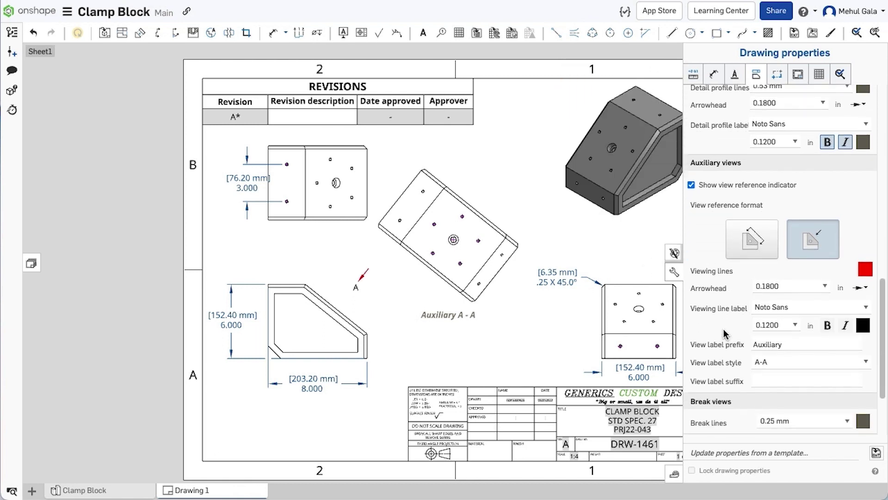
pyautogui.click(785, 353)
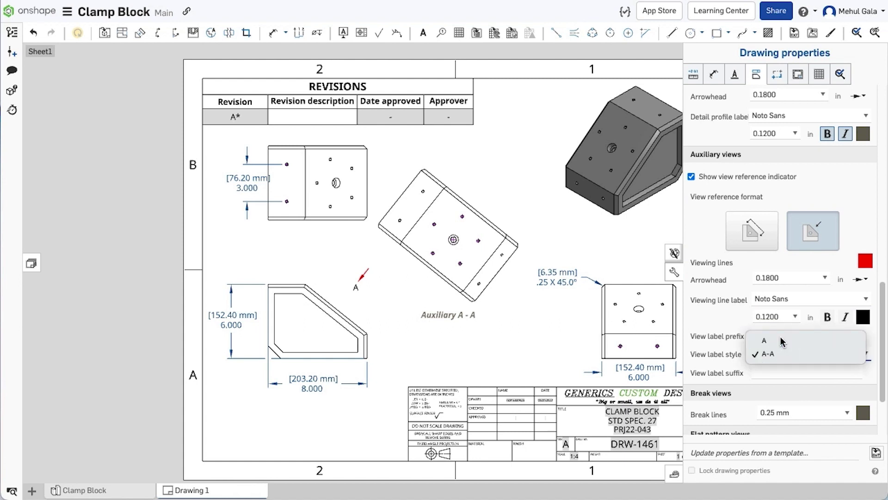
pyautogui.click(782, 341)
pyautogui.click(782, 371)
pyautogui.write('A')
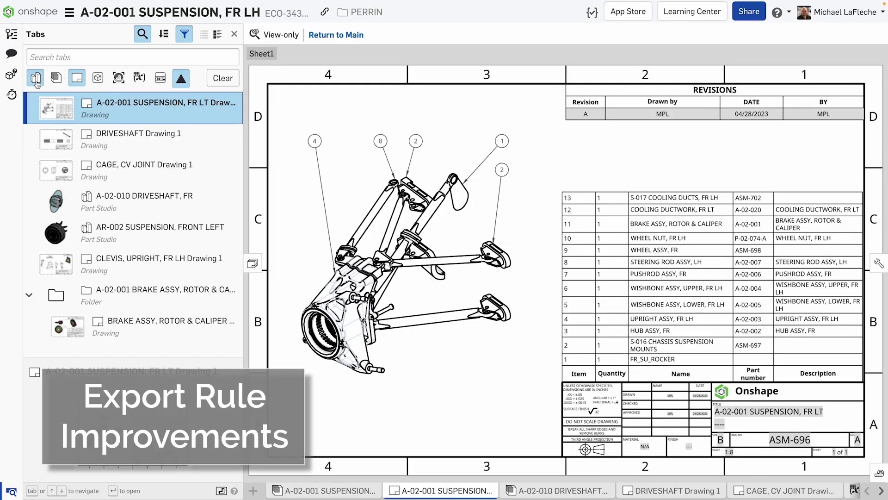
# Step: Export the five suspension drawings, CLEVIS through BRAKE ASSY, as a PDF zip named 'SUSPENSION DRAWINGS'
pyautogui.click(36, 81)
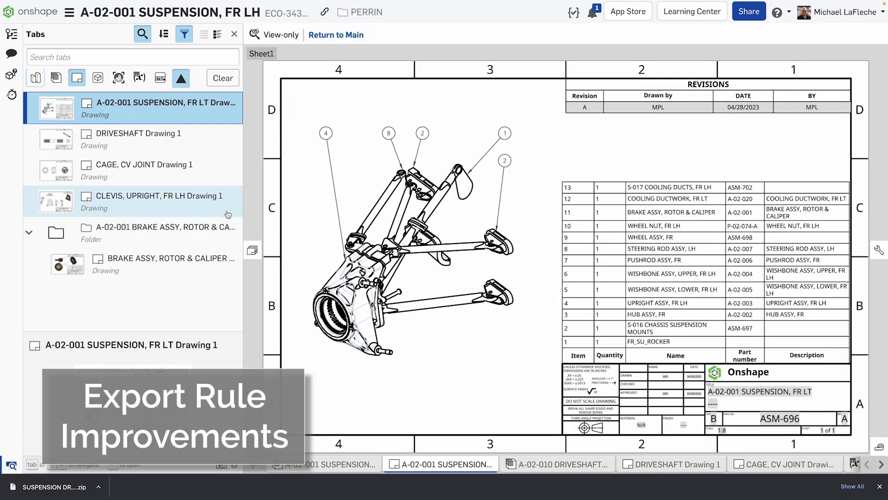
pyautogui.rightClick(228, 214)
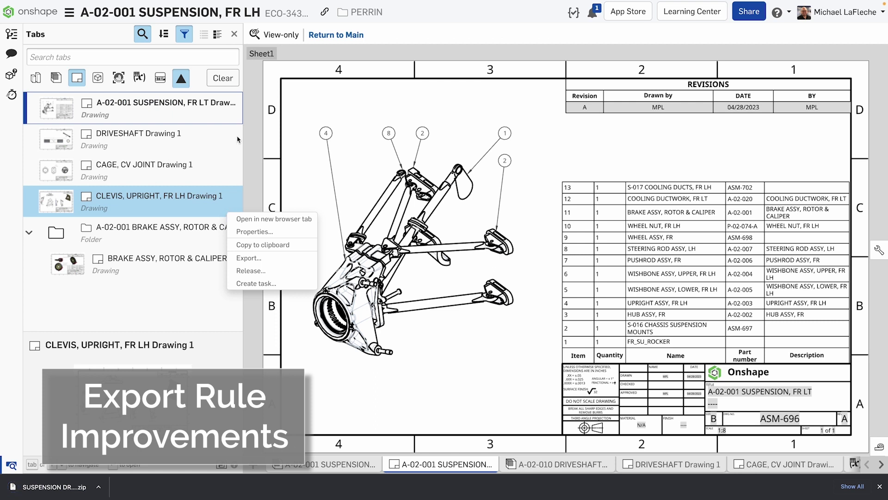
pyautogui.keyDown('shift'); pyautogui.click(239, 120); pyautogui.keyUp('shift')
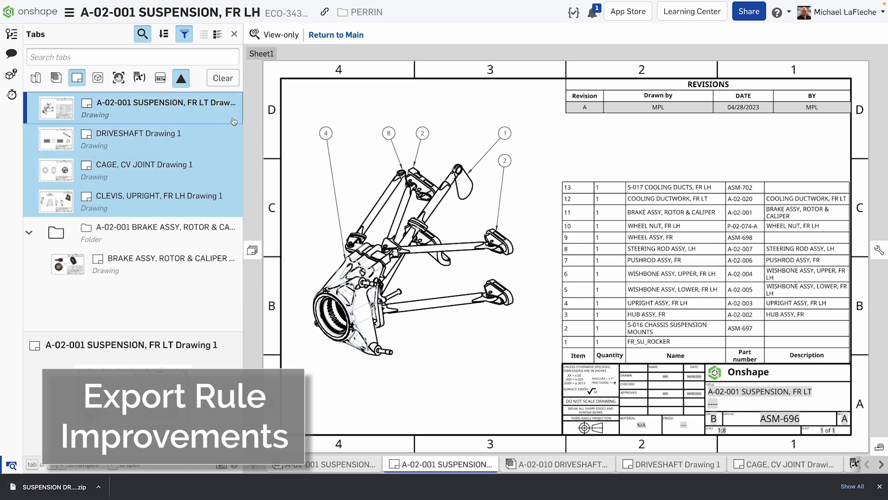
pyautogui.keyDown('ctrl'); pyautogui.click(204, 277); pyautogui.keyUp('ctrl')
pyautogui.rightClick(204, 278)
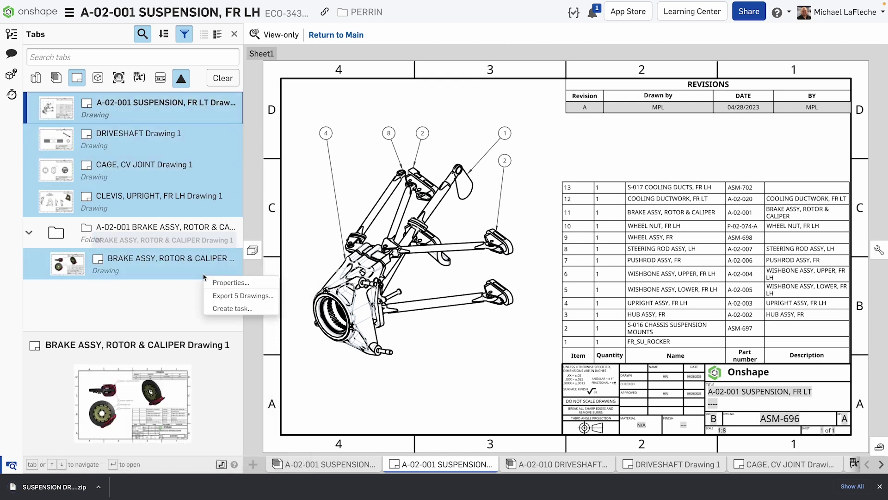
pyautogui.click(231, 296)
pyautogui.write('SUSPENSION ')
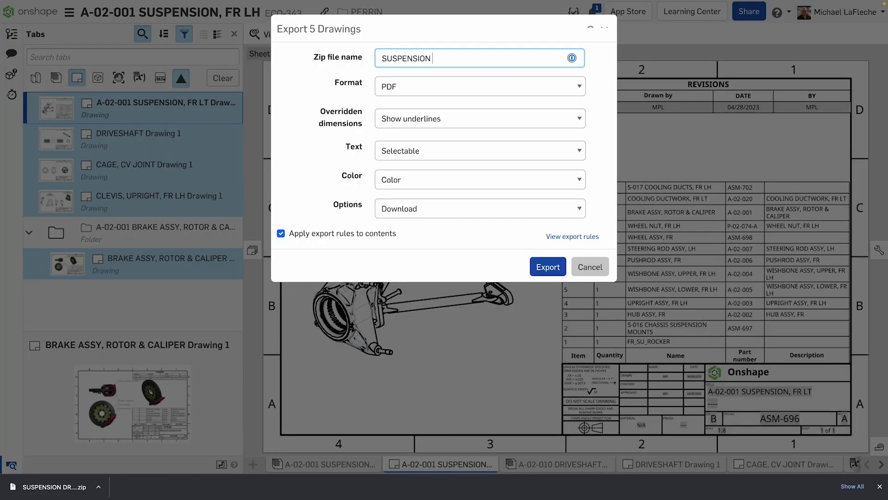
pyautogui.write('DRAWINGS')
pyautogui.click(581, 236)
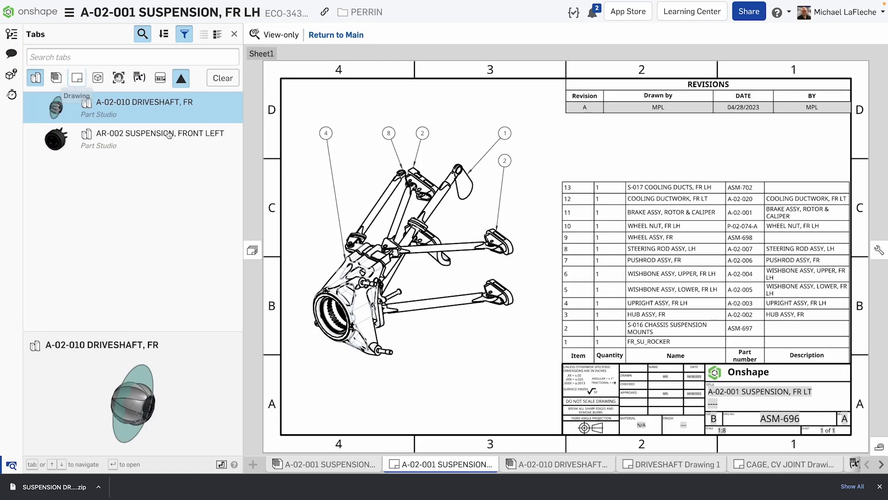
# Step: Export the two suspension assemblies, including WHEEL ASSY, FR, as Parasolid files
pyautogui.click(197, 149)
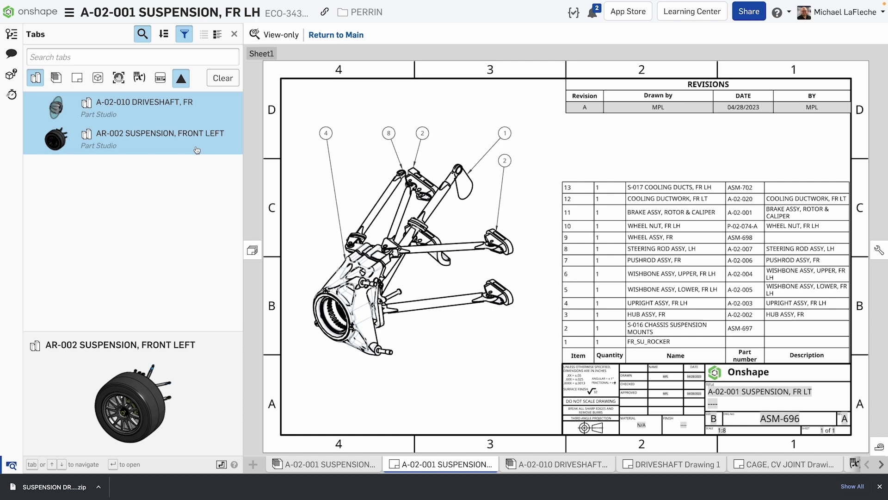
pyautogui.rightClick(197, 149)
pyautogui.click(56, 78)
pyautogui.click(35, 78)
pyautogui.keyDown('ctrl'); pyautogui.click(194, 135); pyautogui.keyUp('ctrl')
pyautogui.rightClick(196, 134)
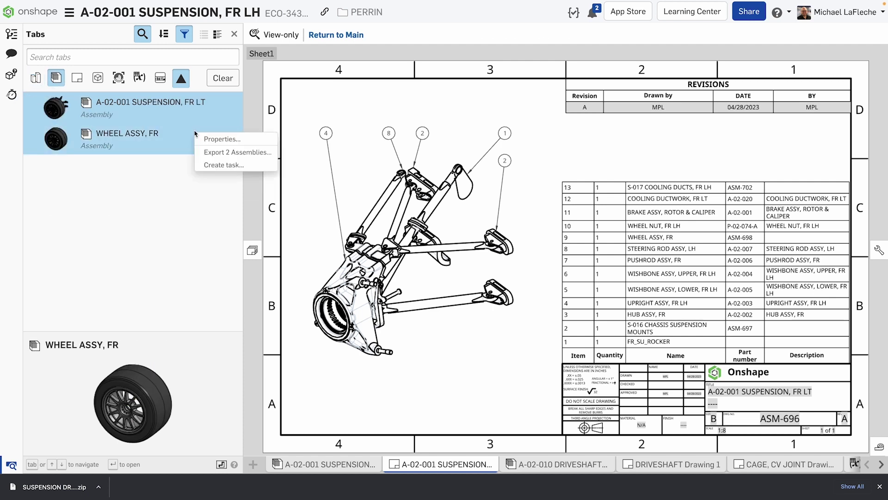
pyautogui.click(234, 153)
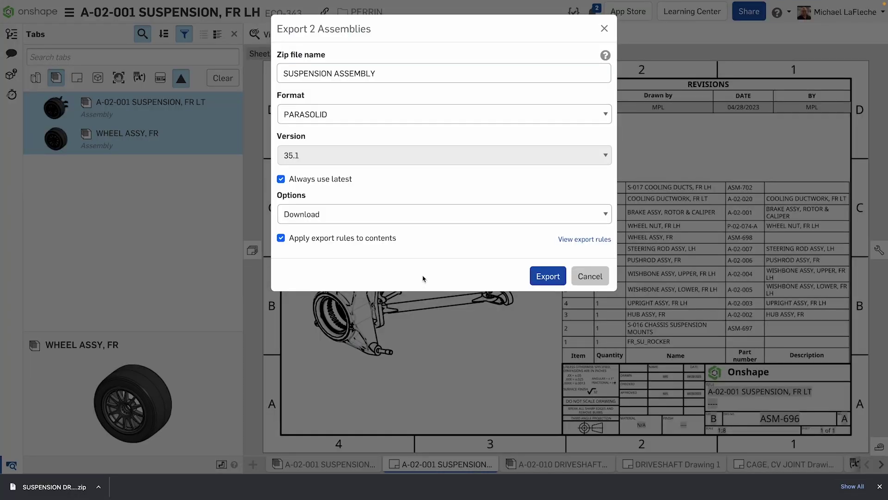
pyautogui.click(548, 276)
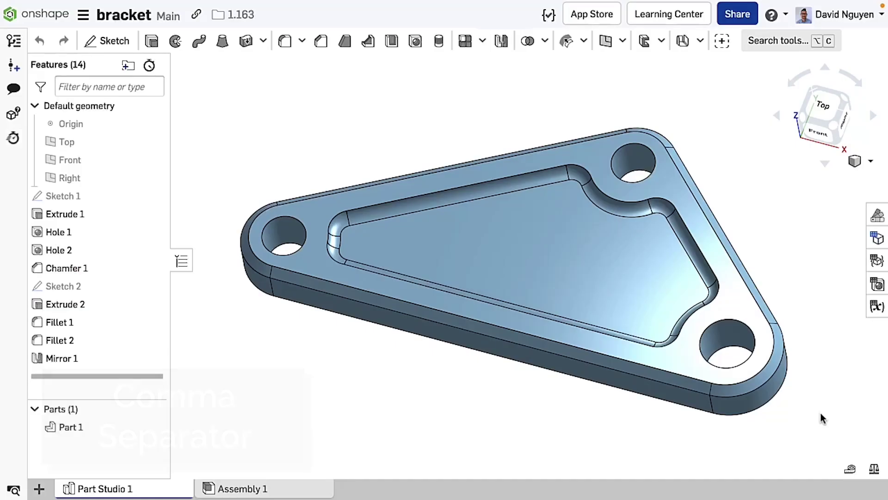
# Step: Change Sketch 1's 105 mm hole-spacing dimension to 105,5 with a comma decimal, then close the sketch
pyautogui.hotkey('shift', '5')
pyautogui.press('f')
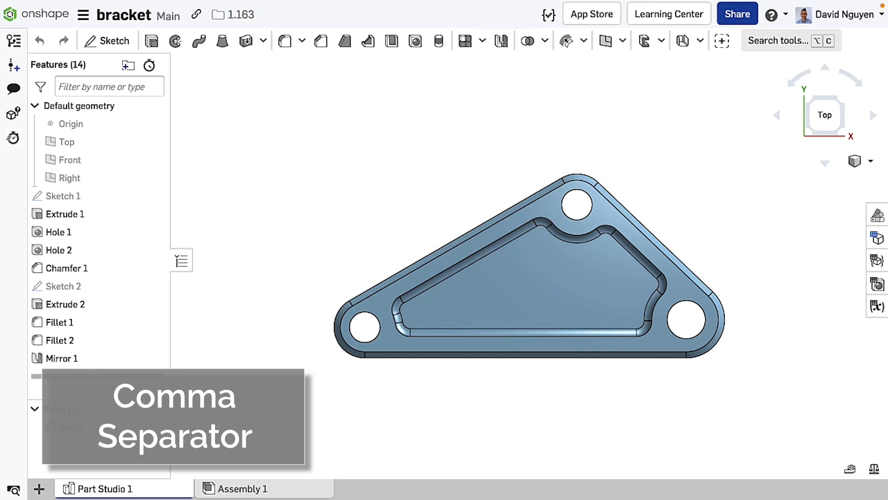
pyautogui.doubleClick(101, 199)
pyautogui.doubleClick(505, 409)
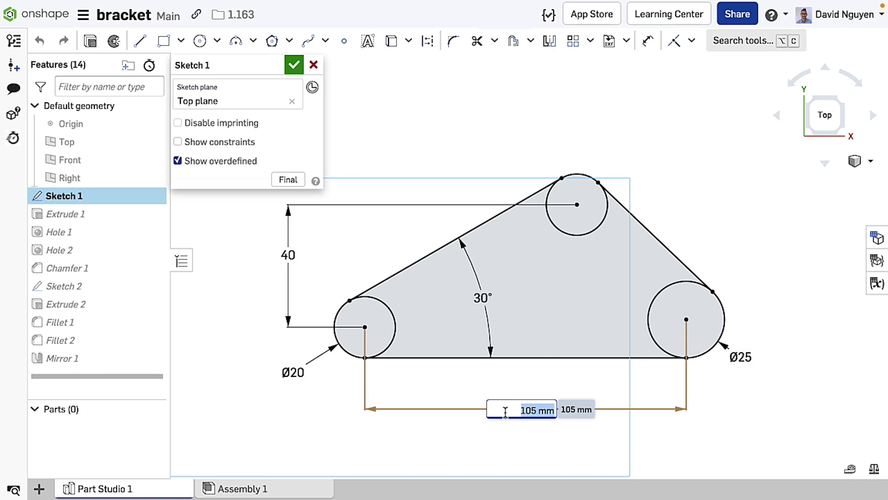
pyautogui.click(537, 411)
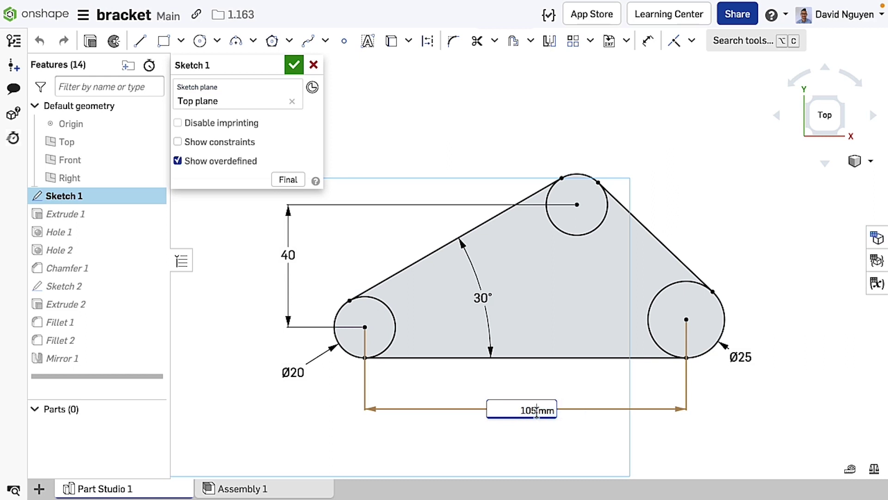
pyautogui.write(',5')
pyautogui.press('Return')
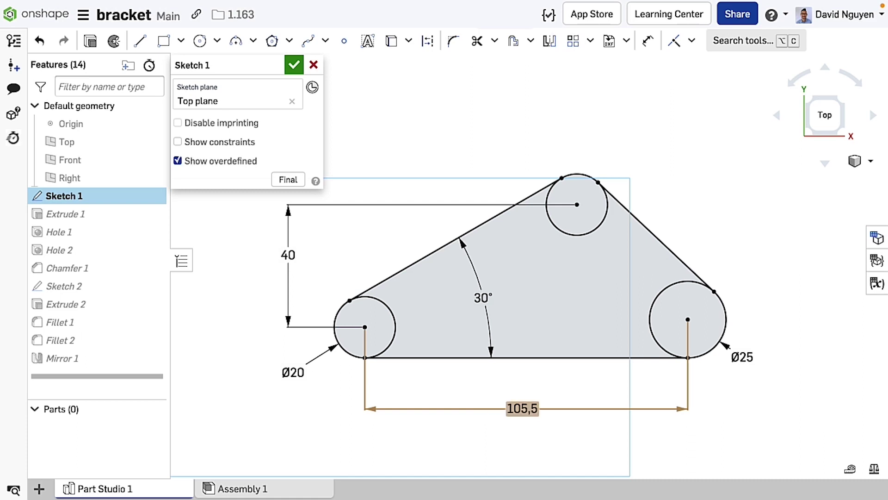
pyautogui.click(294, 65)
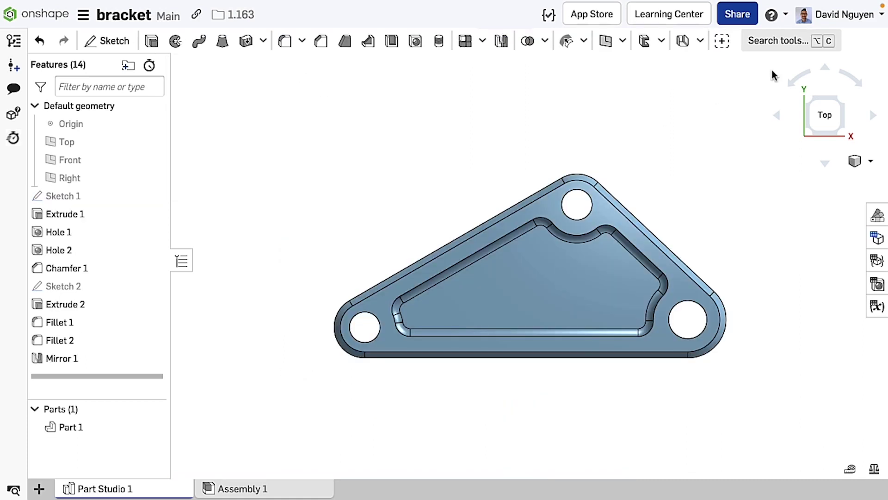
# Step: Enable 'Use comma as decimal separator' in My account Preferences and save the decimal format
pyautogui.click(841, 15)
pyautogui.click(755, 42)
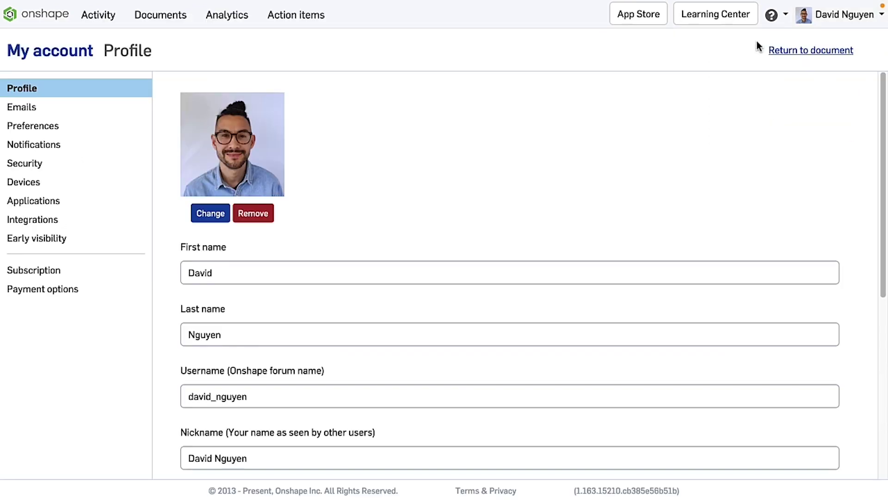
pyautogui.click(57, 133)
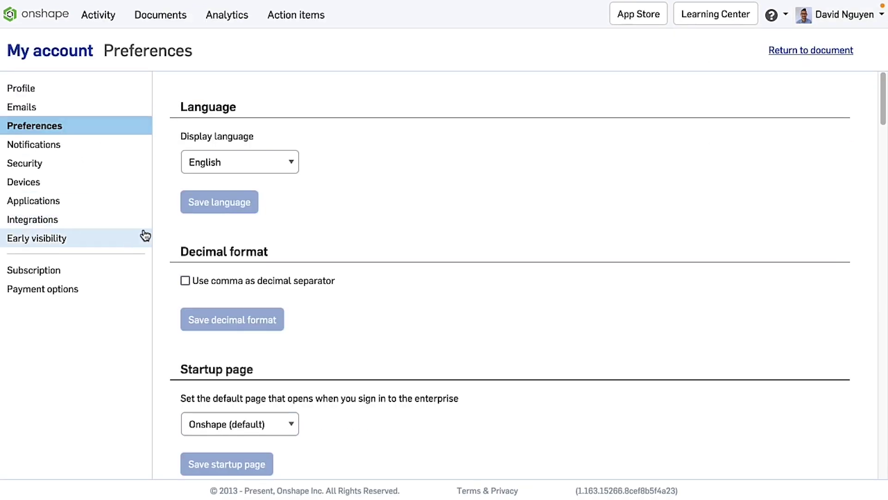
pyautogui.click(185, 280)
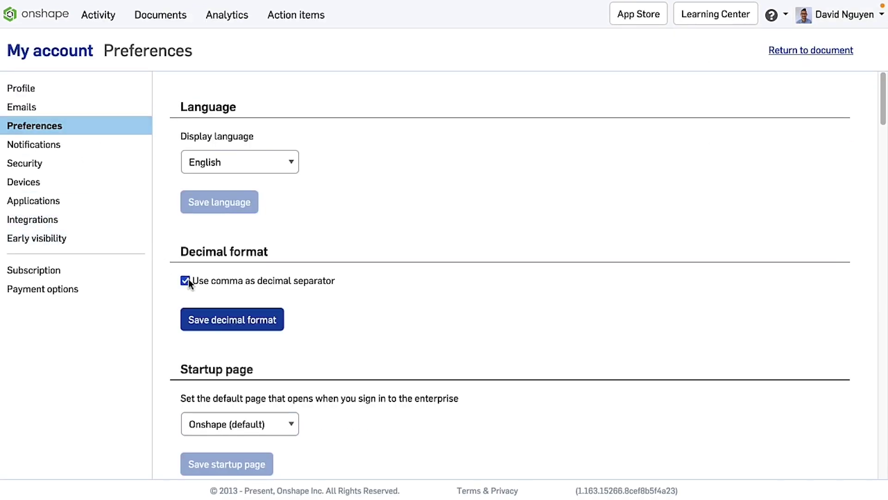
pyautogui.click(234, 326)
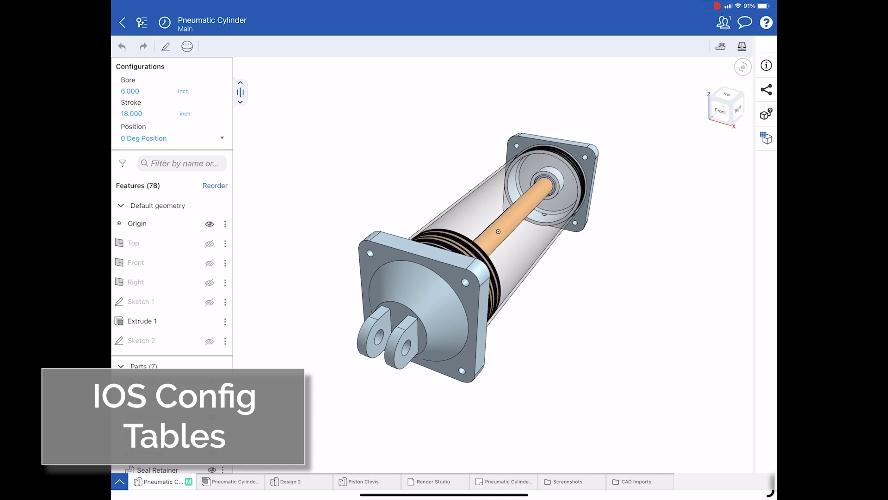
# Step: Set the Pneumatic Cylinder's Bore to 8 inch and Stroke to 12 inch, then orbit the rebuilt model
pyautogui.click(130, 90)
pyautogui.write('8')
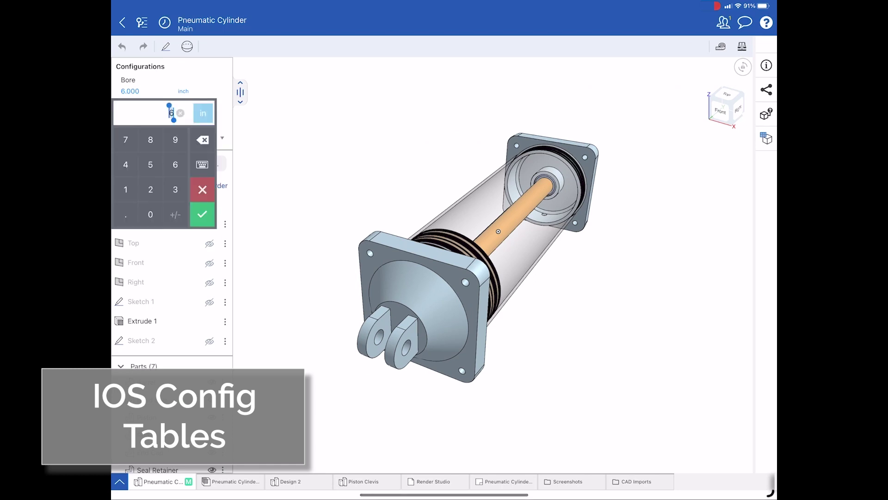
pyautogui.click(202, 213)
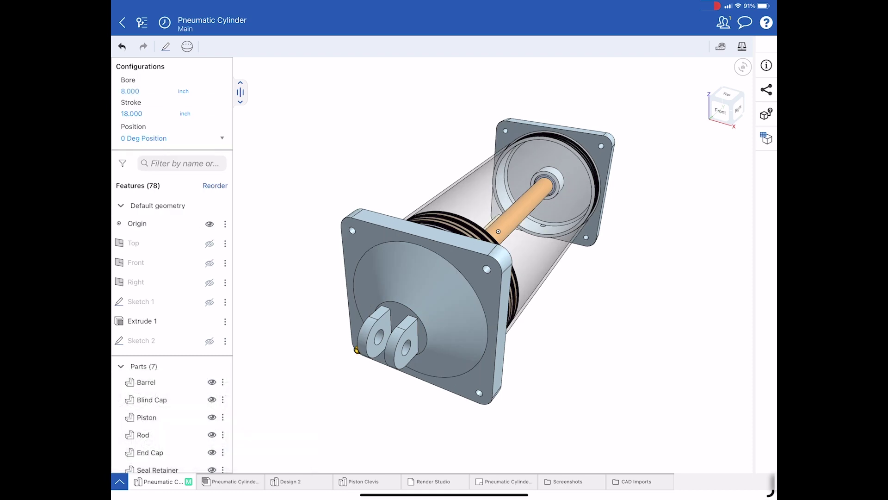
pyautogui.click(132, 113)
pyautogui.write('12')
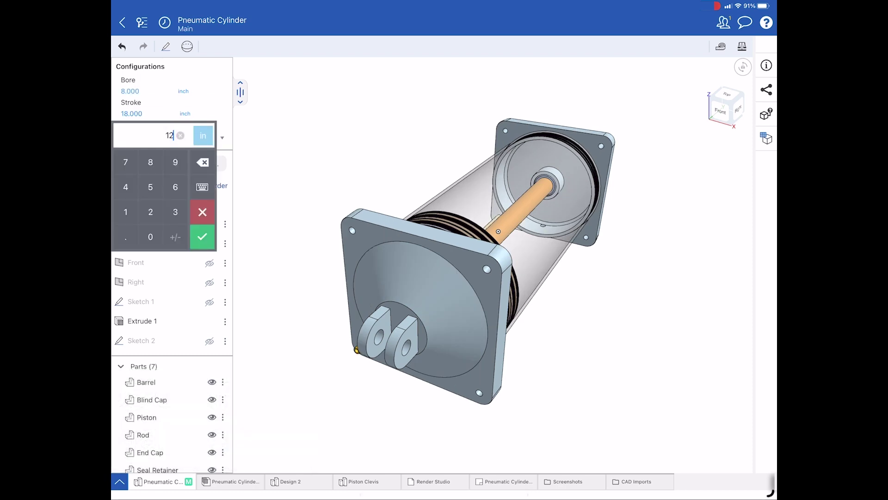
pyautogui.click(202, 237)
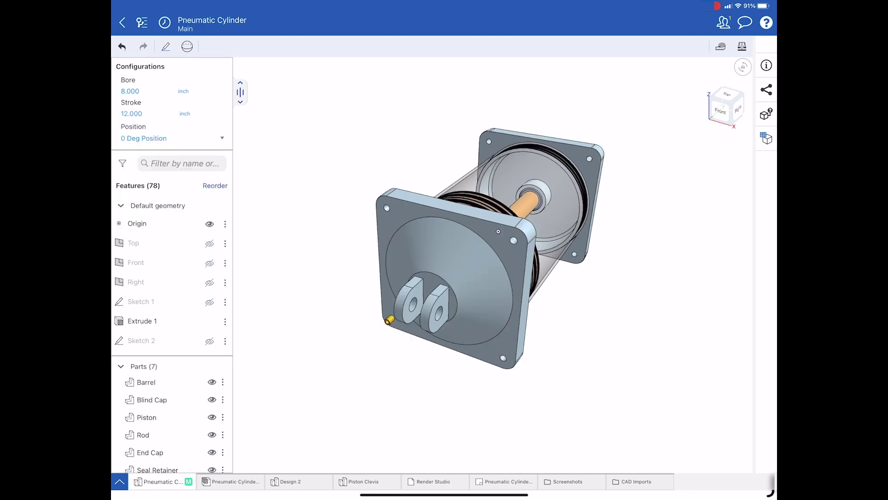
pyautogui.moveTo(498, 231); pyautogui.dragTo(524, 218)
# Step: Inspect the Bore and Stroke configuration table, then browse the configured part numbers for each part
pyautogui.click(766, 138)
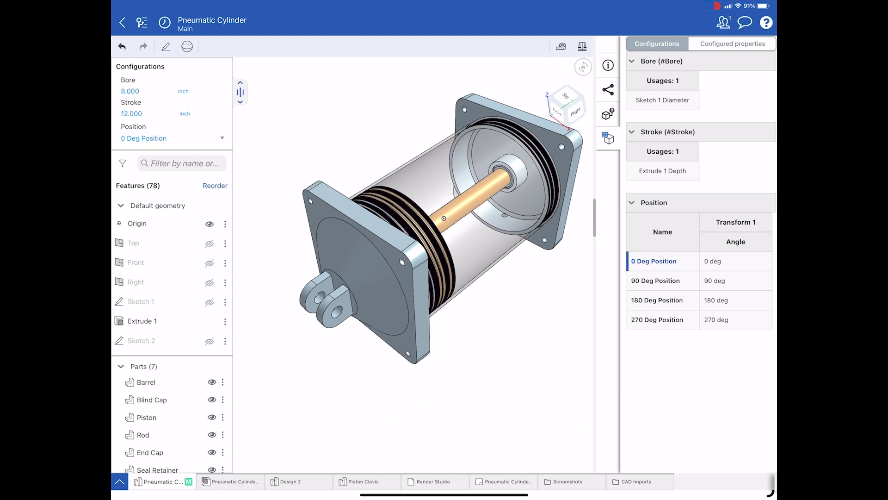
pyautogui.click(663, 171)
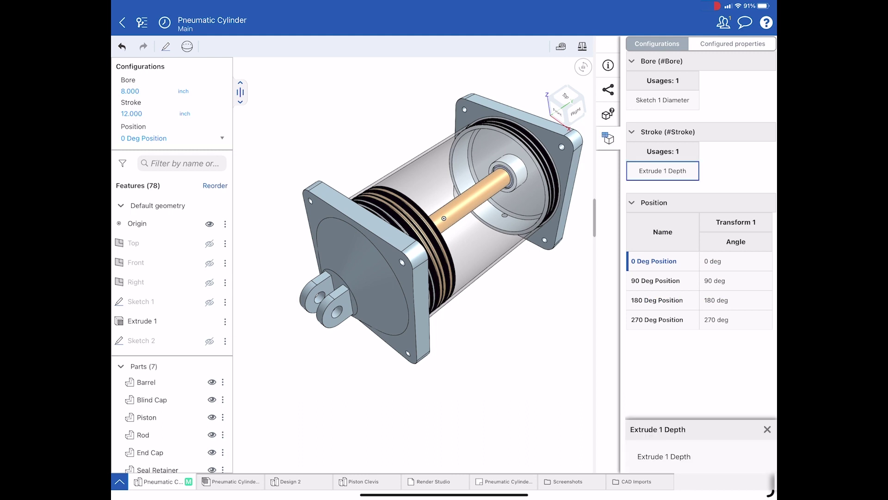
pyautogui.click(662, 99)
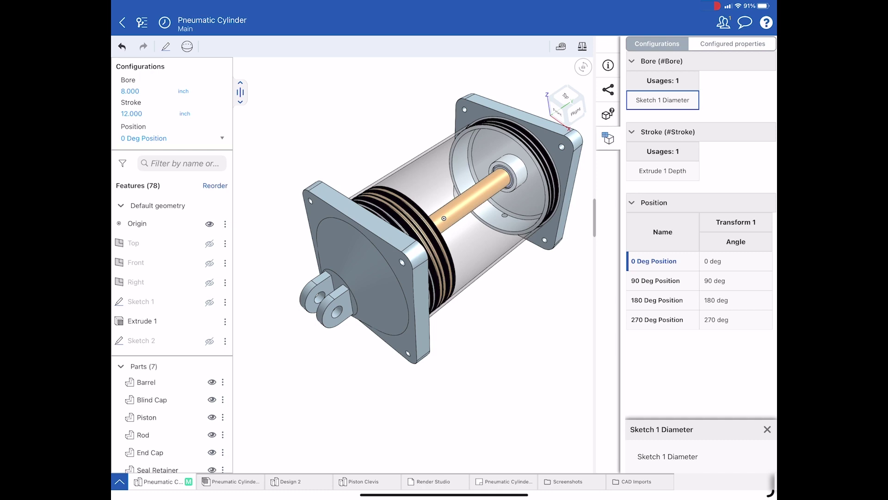
pyautogui.click(733, 43)
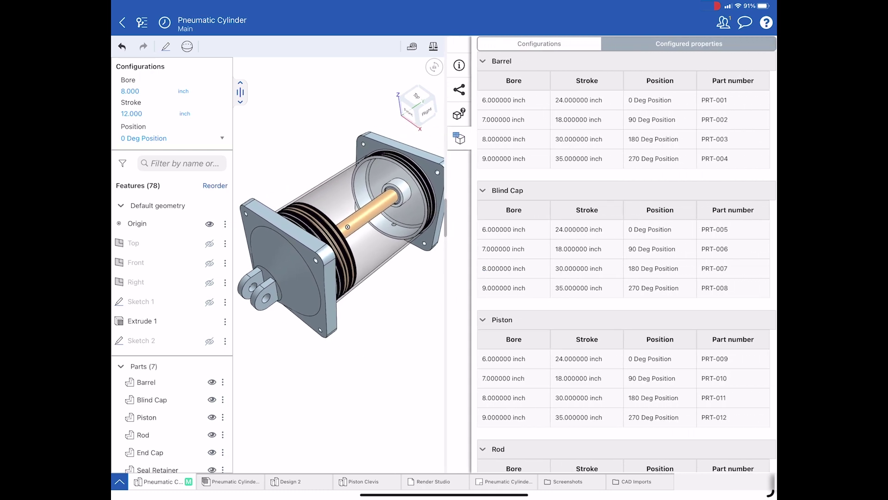
pyautogui.scroll(-10, 627, 261)
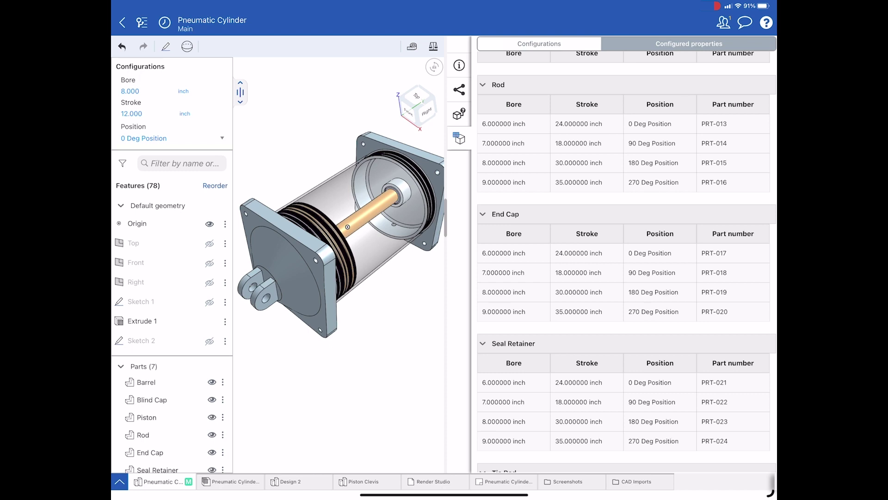
# Step: Set the Pneumatic Cylinder assembly to 9"x35" and show configured part numbers ASM-001 to ASM-004
pyautogui.click(230, 481)
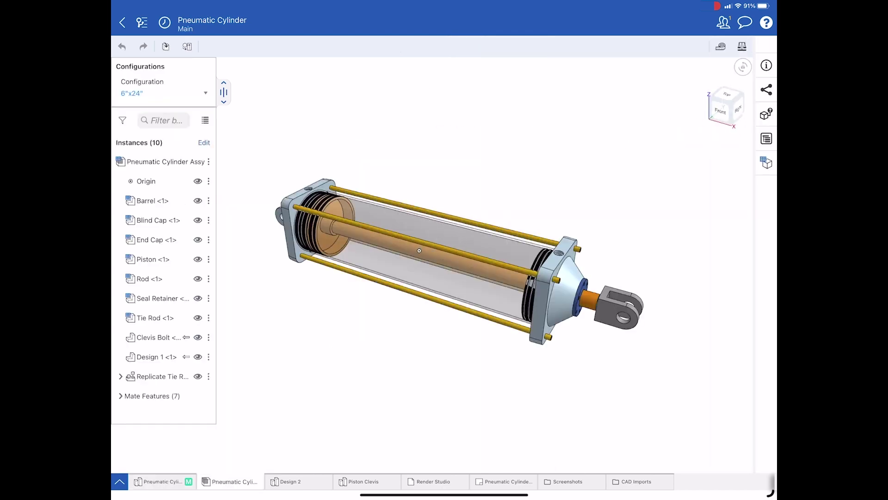
pyautogui.click(206, 93)
pyautogui.click(194, 202)
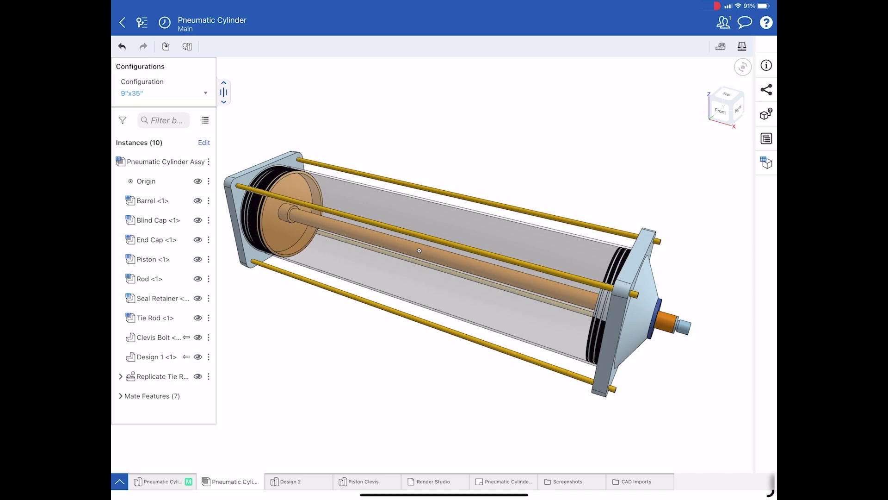
pyautogui.click(766, 162)
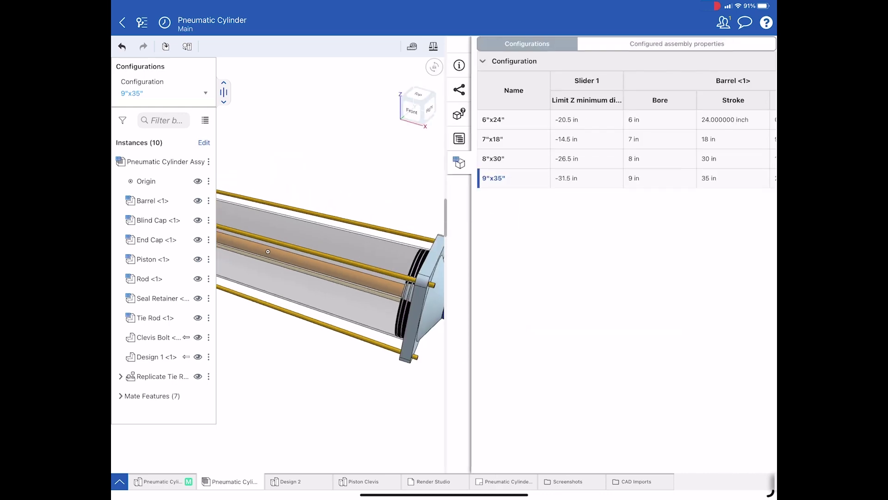
pyautogui.moveTo(267, 252); pyautogui.dragTo(297, 218)
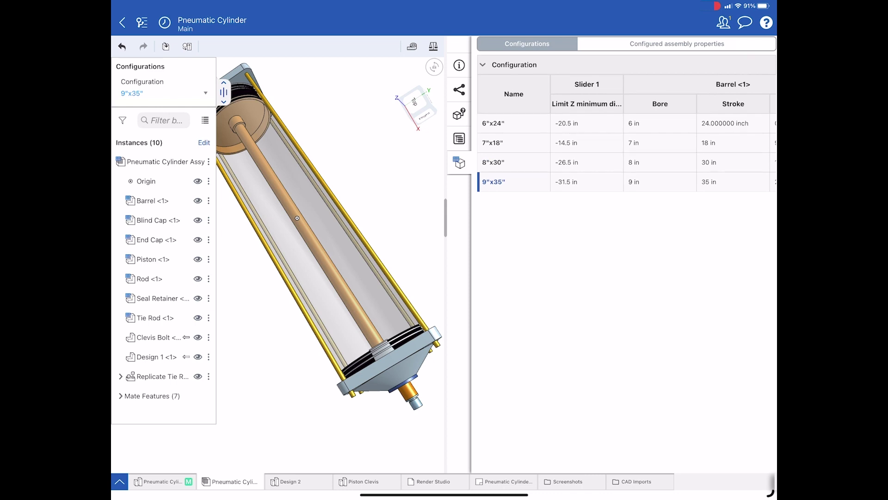
pyautogui.click(677, 44)
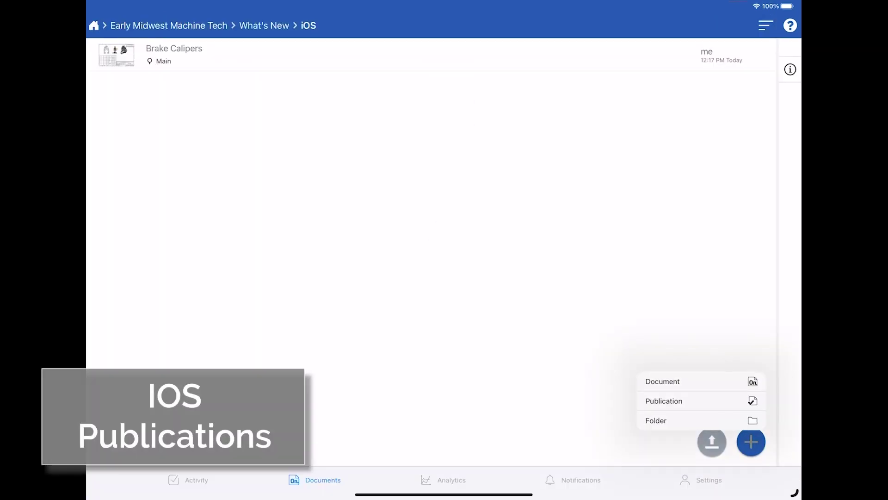
# Step: Create a new publication named 'Design Review Sprint 106 Bike Design'
pyautogui.click(664, 401)
pyautogui.write('Design')
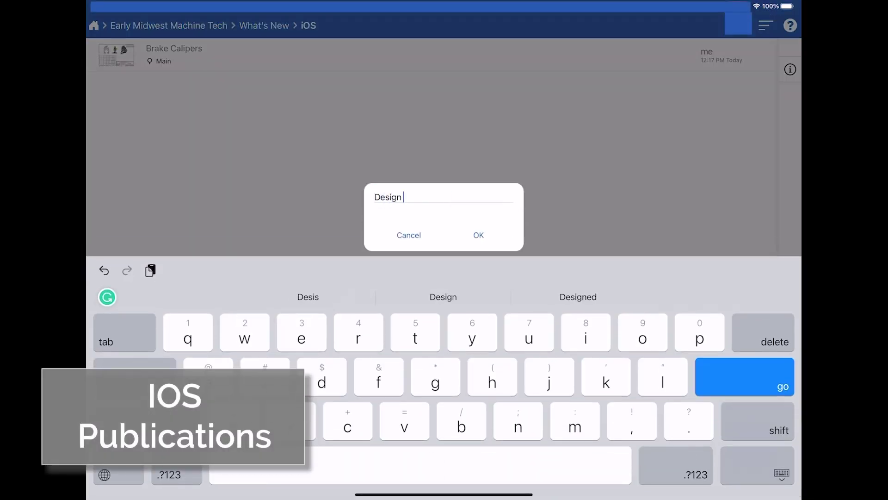
pyautogui.write(' Review Sprint 106 Bike ')
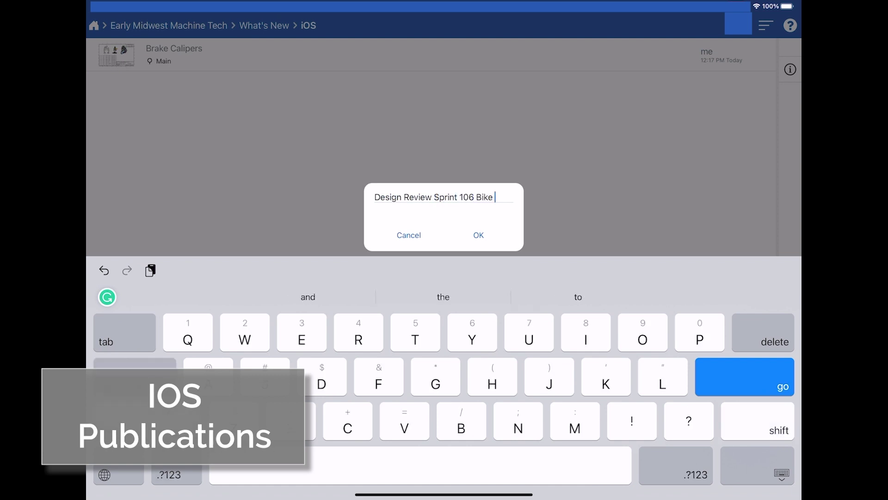
pyautogui.write('Design')
pyautogui.press('Return')
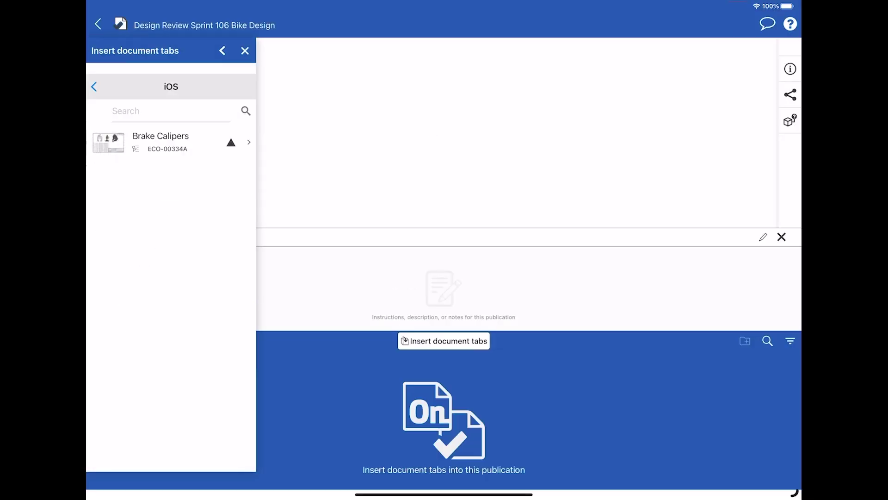
# Step: Insert the inspection-list PDF, BRAKE CALIPERS assembly, Drawing 1 and BODY drawing from Brake Calipers ECO-00334A
pyautogui.click(171, 142)
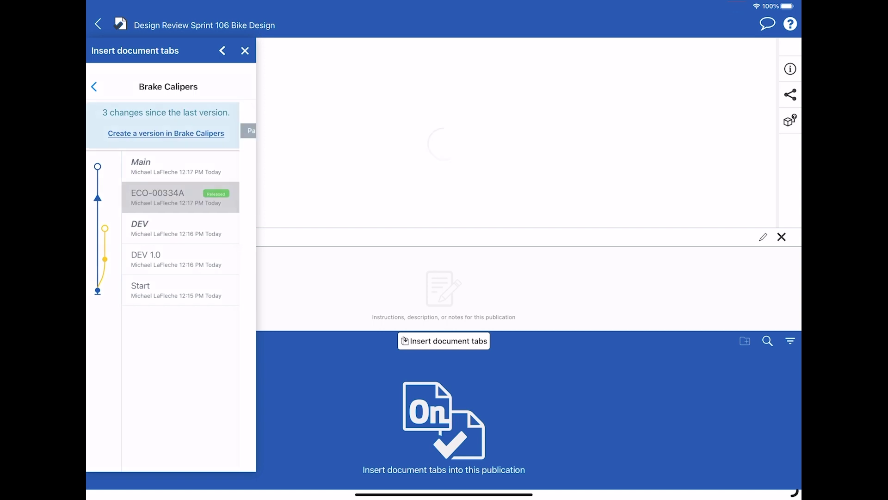
pyautogui.click(180, 197)
pyautogui.click(201, 131)
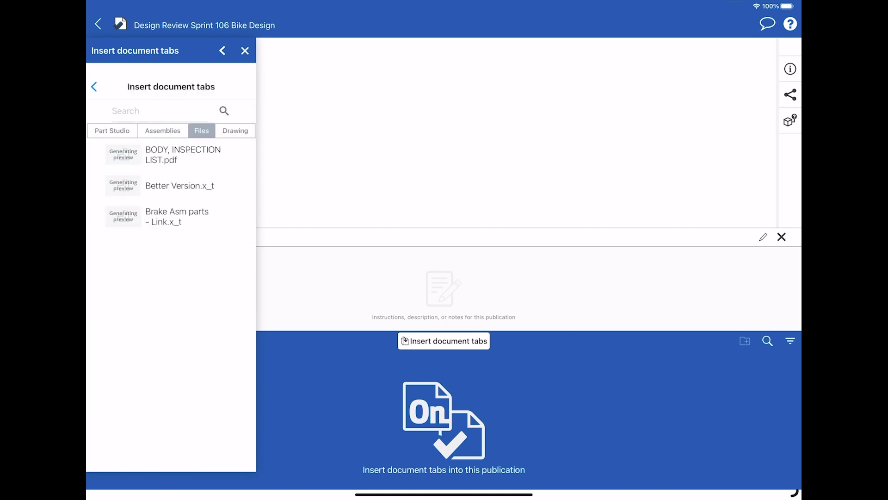
pyautogui.click(182, 154)
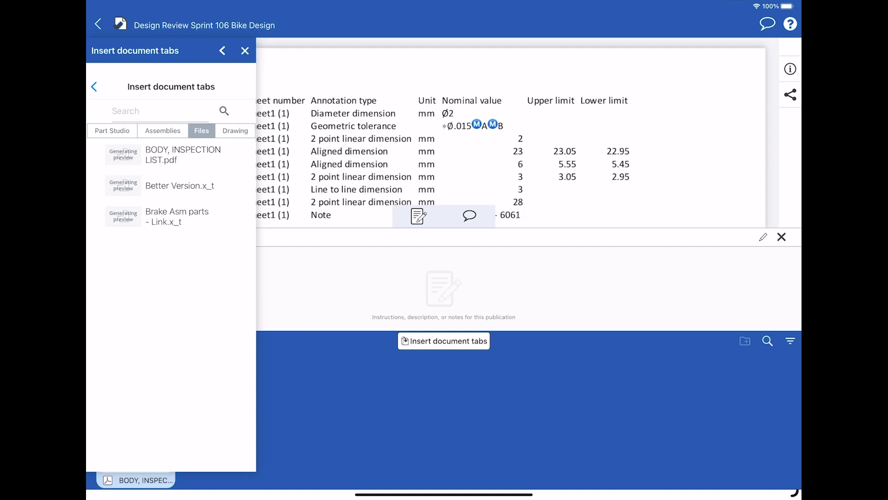
pyautogui.click(162, 130)
pyautogui.click(179, 155)
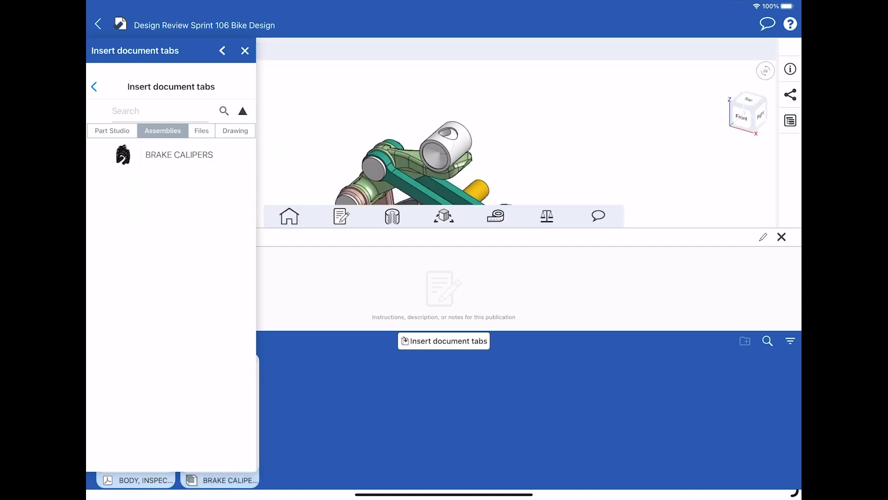
pyautogui.click(235, 130)
pyautogui.click(179, 185)
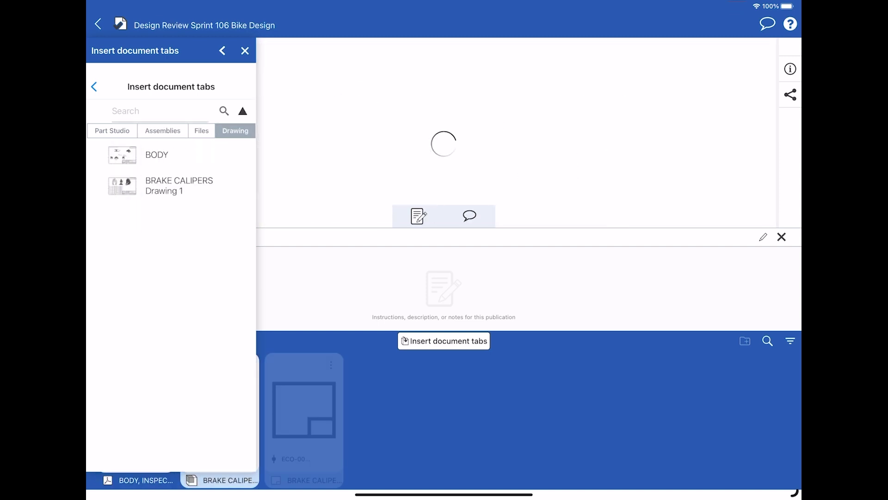
pyautogui.click(157, 155)
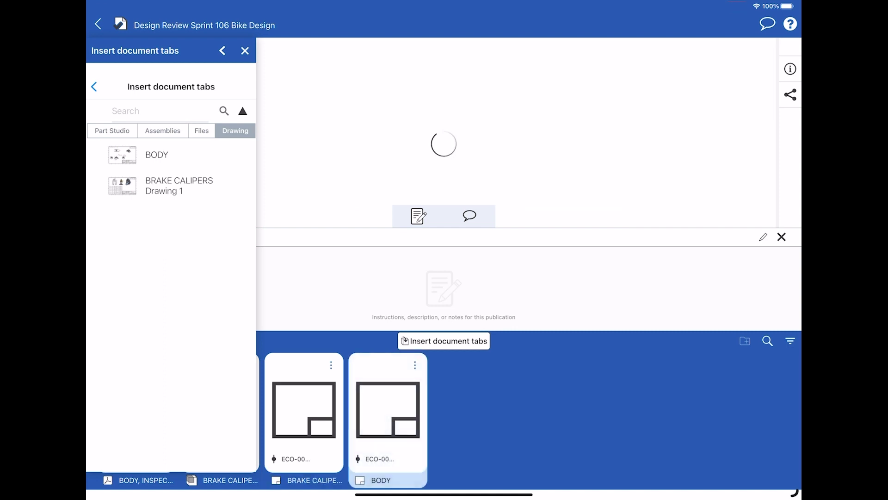
pyautogui.click(112, 131)
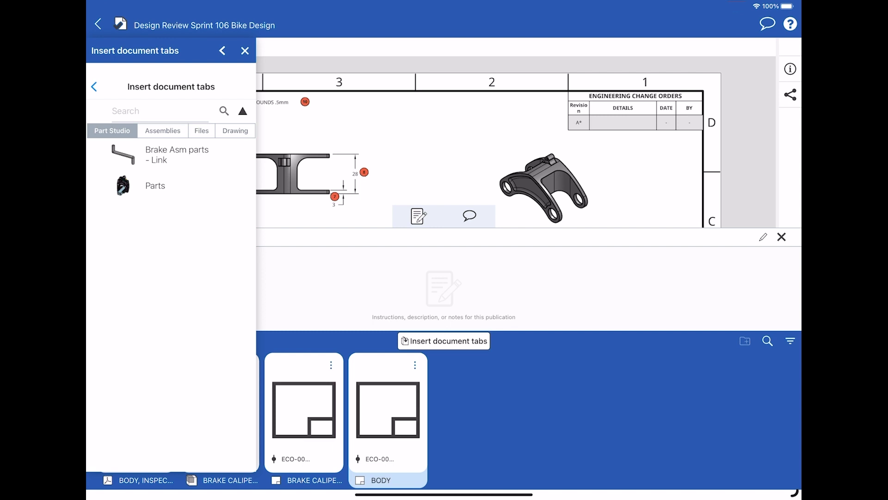
# Step: Close the tab insertion list and filter the publication to show only drawings
pyautogui.click(97, 48)
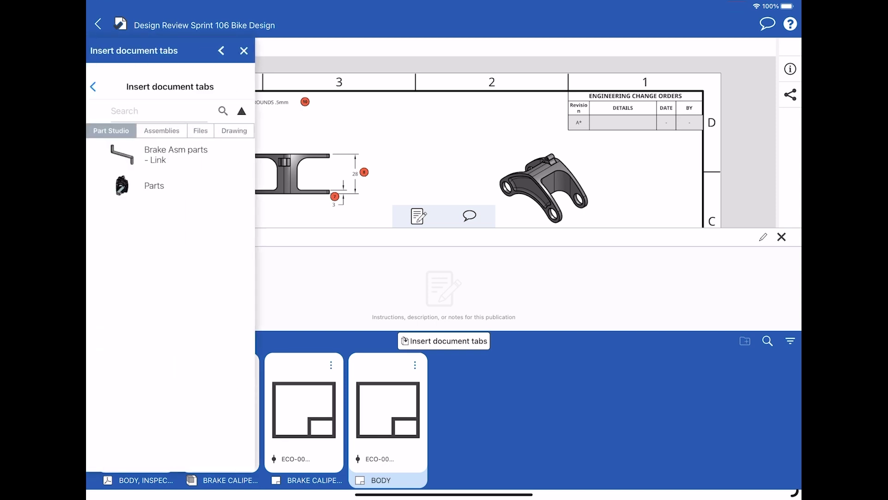
pyautogui.click(246, 52)
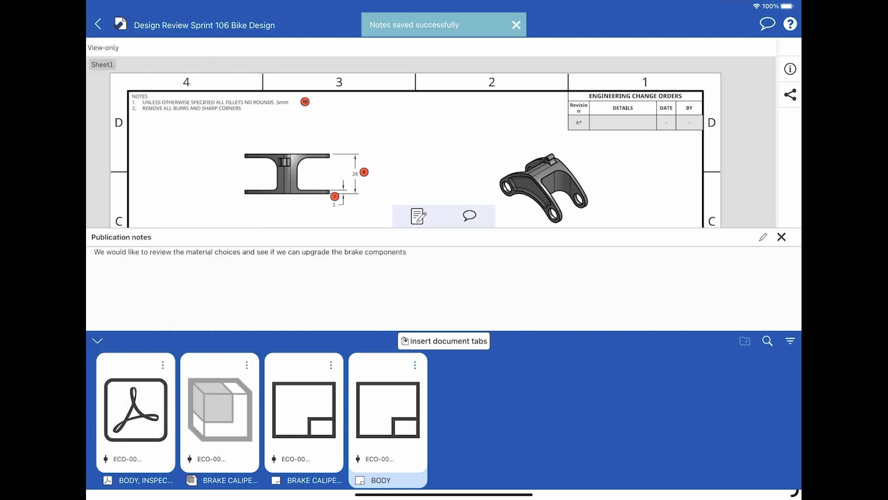
pyautogui.click(791, 341)
pyautogui.click(706, 336)
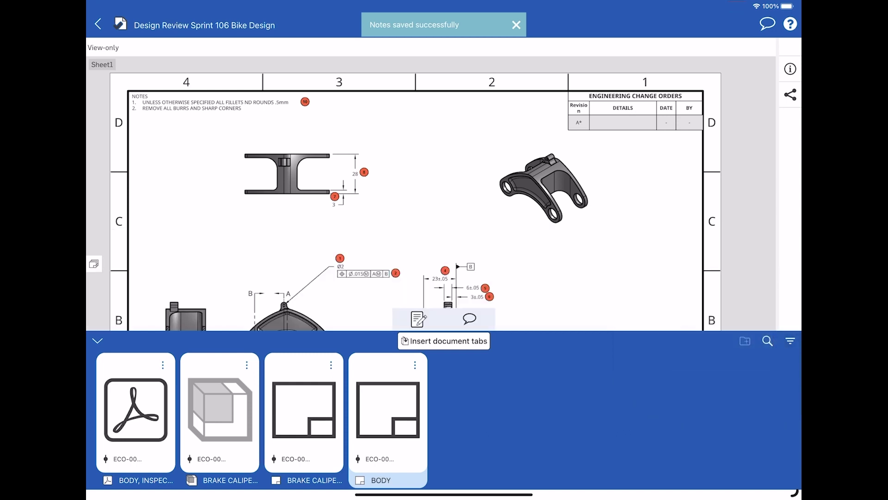
pyautogui.click(790, 341)
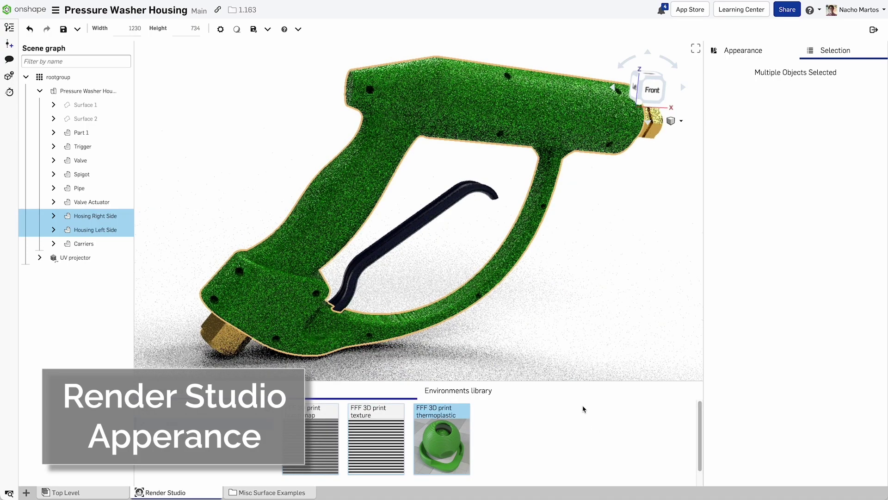
# Step: Change the right housing half's FFF thermoplastic appearance colour to dark blue
pyautogui.click(595, 218)
pyautogui.click(570, 110)
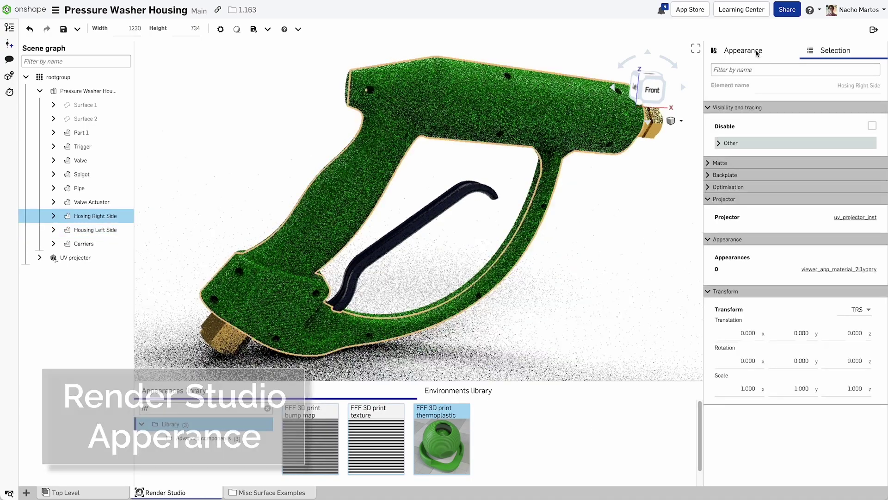
pyautogui.click(743, 50)
pyautogui.click(739, 141)
pyautogui.click(787, 232)
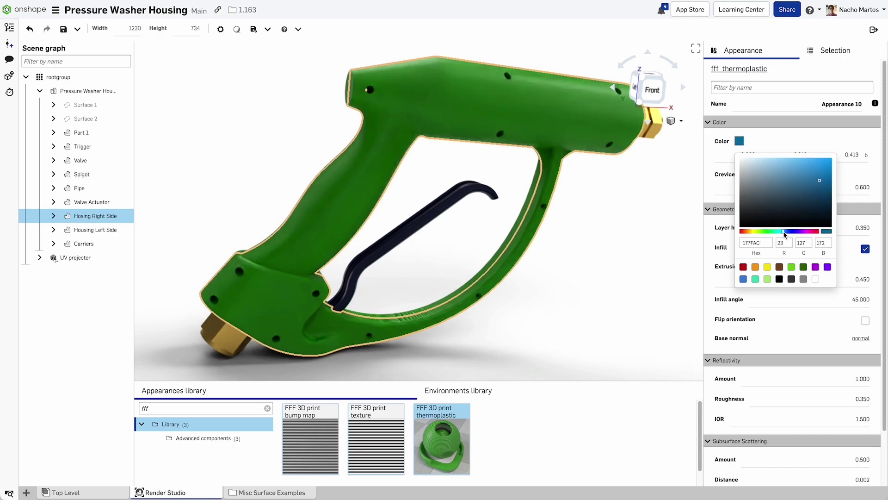
pyautogui.press('Escape')
# Step: Set the print layer height to 0.5 and crevice darkness to 0, then 1
pyautogui.scroll(8, 302, 266)
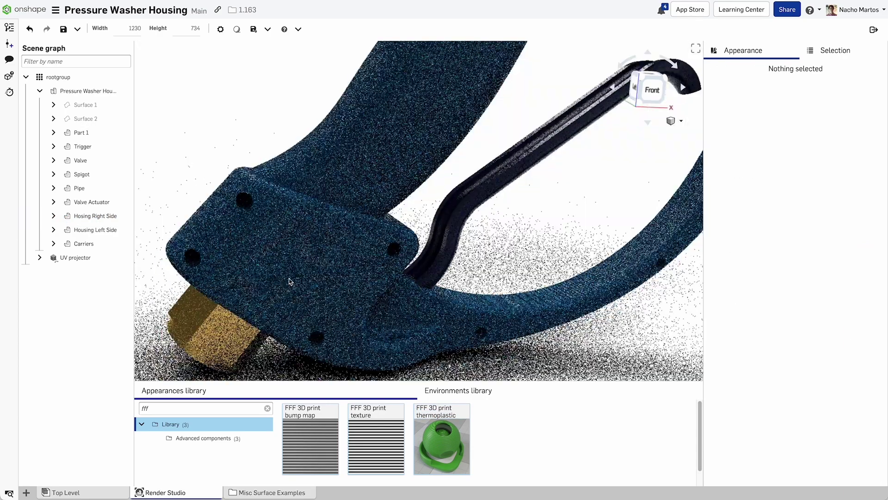
pyautogui.click(415, 299)
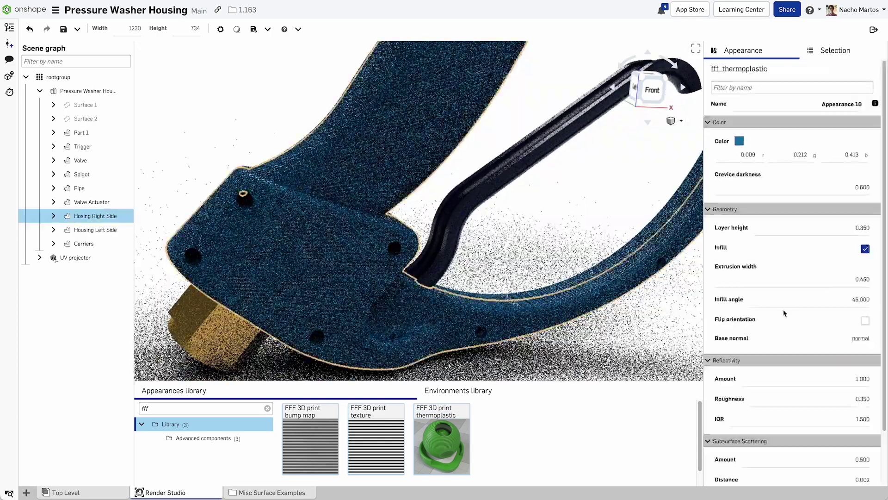
pyautogui.click(861, 227)
pyautogui.write('0.5')
pyautogui.press('Return')
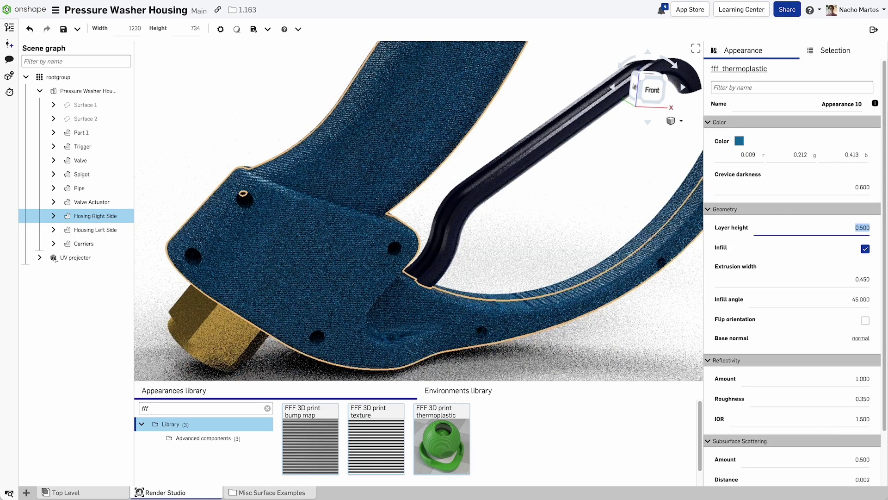
pyautogui.click(862, 187)
pyautogui.write('0')
pyautogui.press('Return')
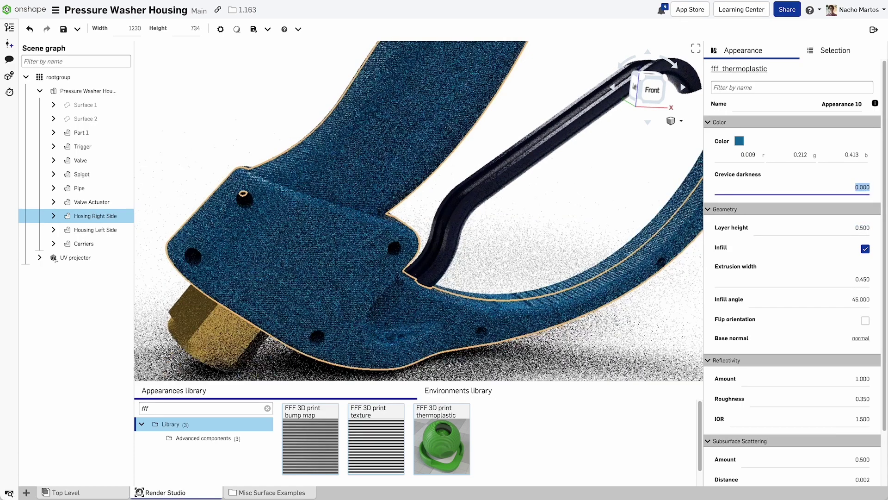
pyautogui.write('1')
pyautogui.press('Return')
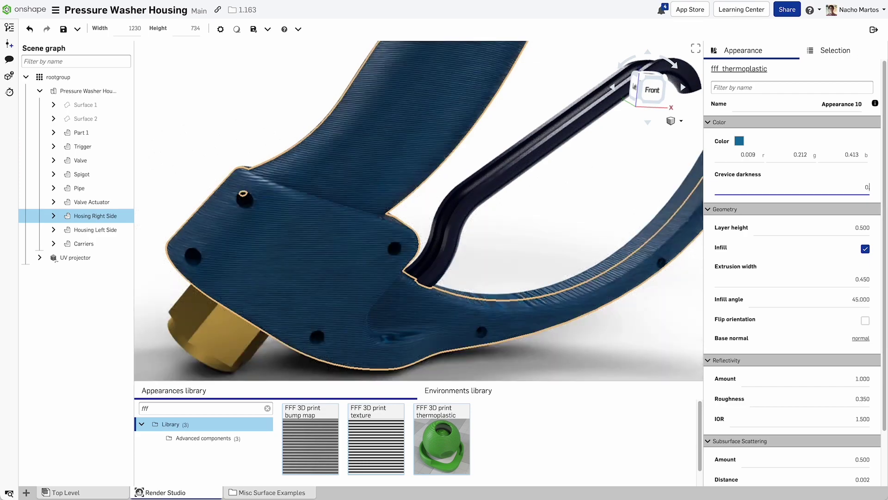